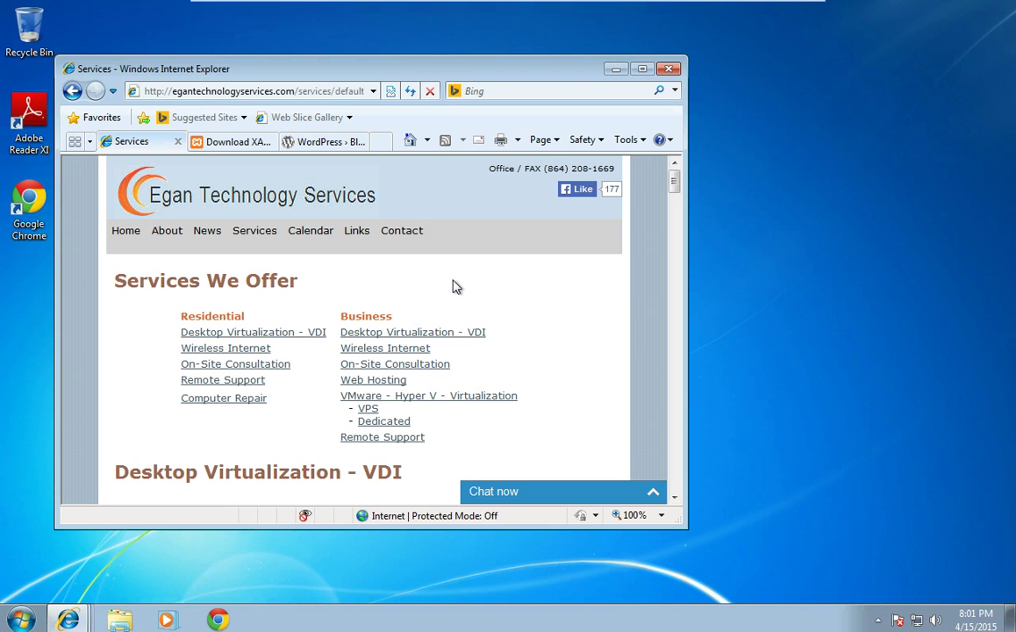
Step: Maximize Internet Explorer and switch to the Download XAMPP tab
double_click(406, 75)
left_click(193, 77)
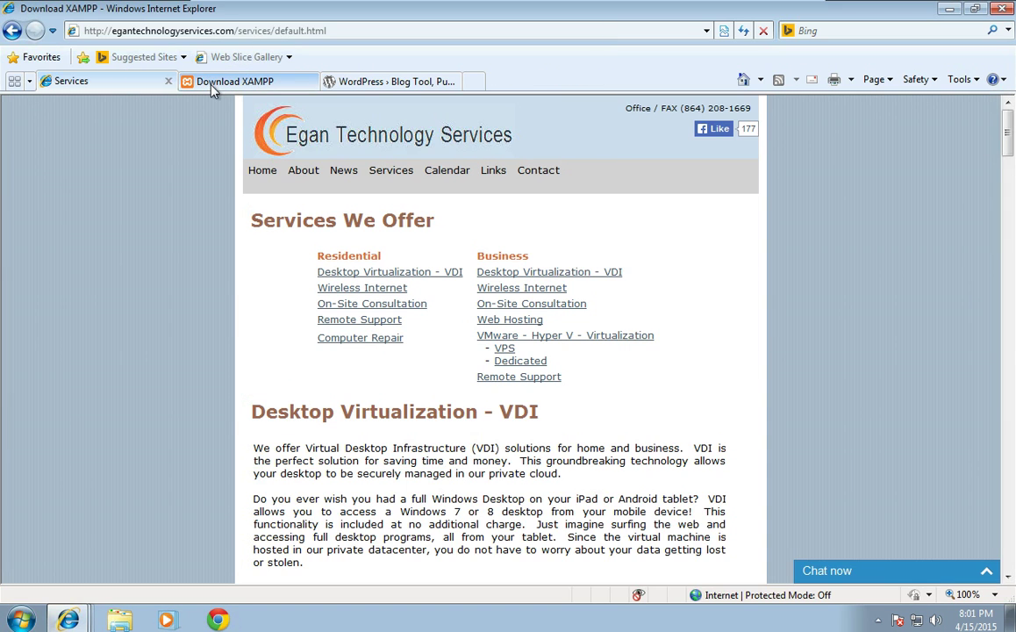
Step: Save the XAMPP 5.5.19 Windows 32-bit installer to the Desktop, then go to WordPress.org
left_click(164, 30)
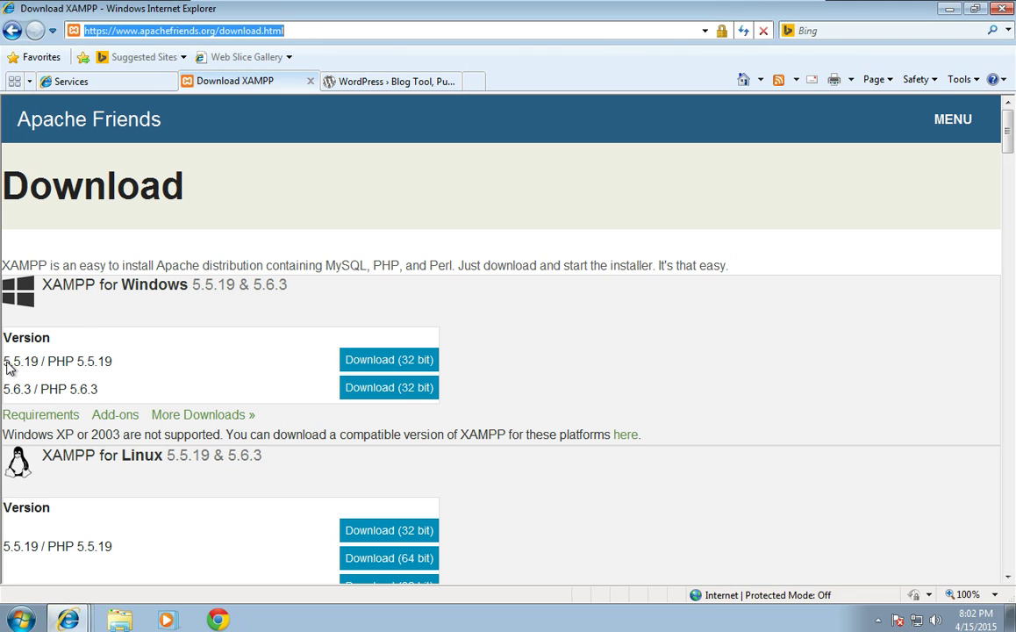
left_click_drag(7, 367, 109, 370)
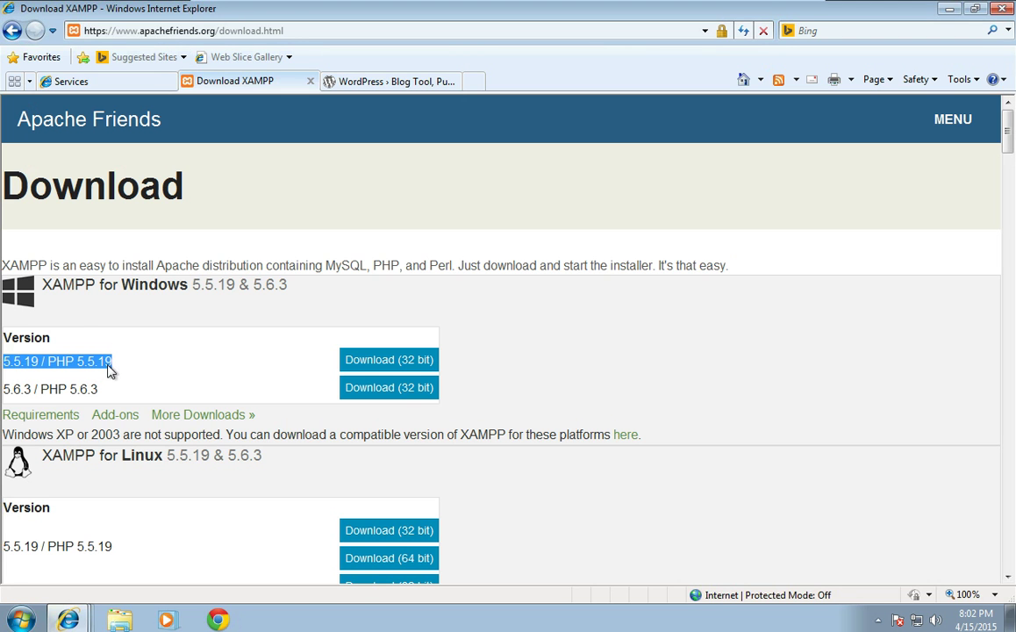
left_click(349, 360)
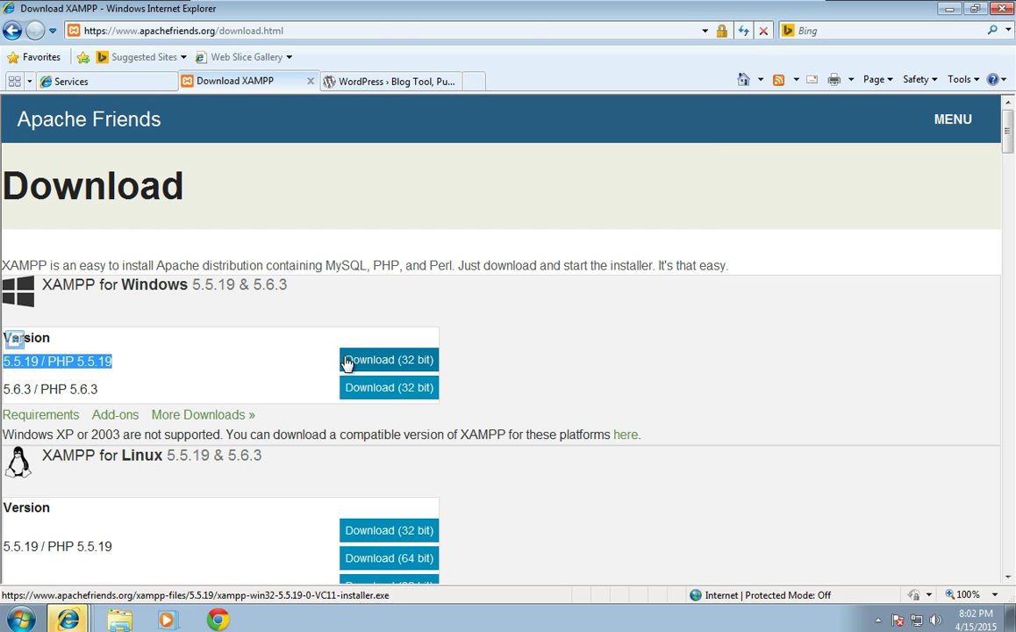
left_click(68, 617)
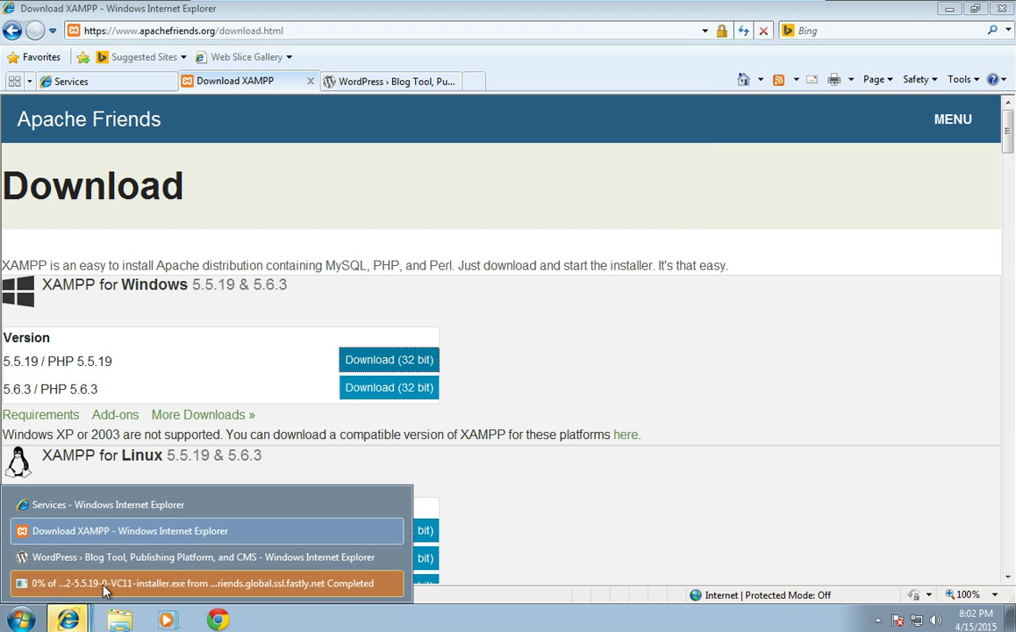
left_click(103, 584)
left_click(533, 320)
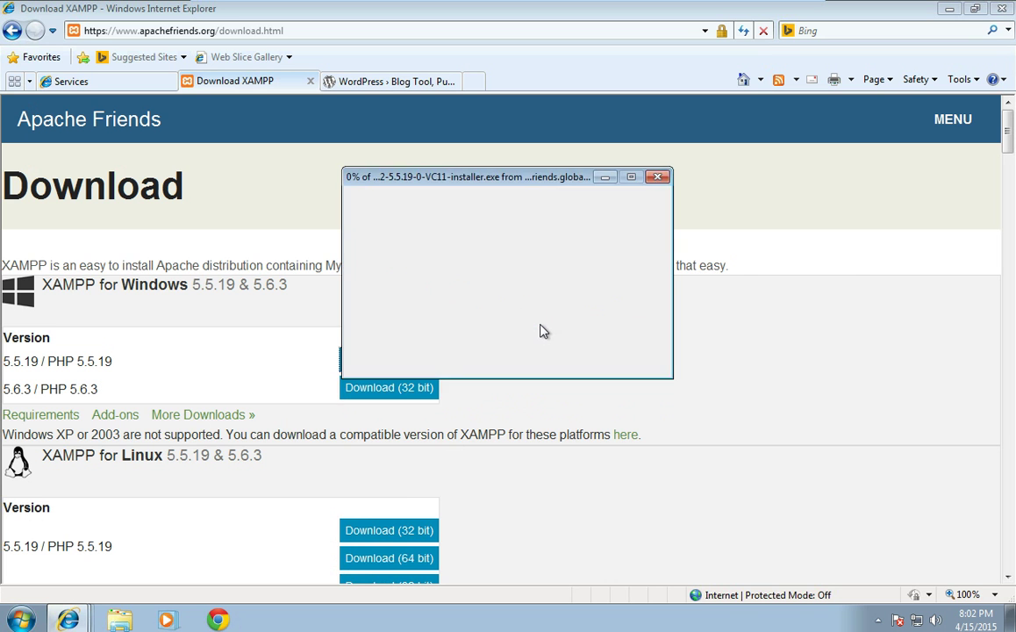
left_click(417, 298)
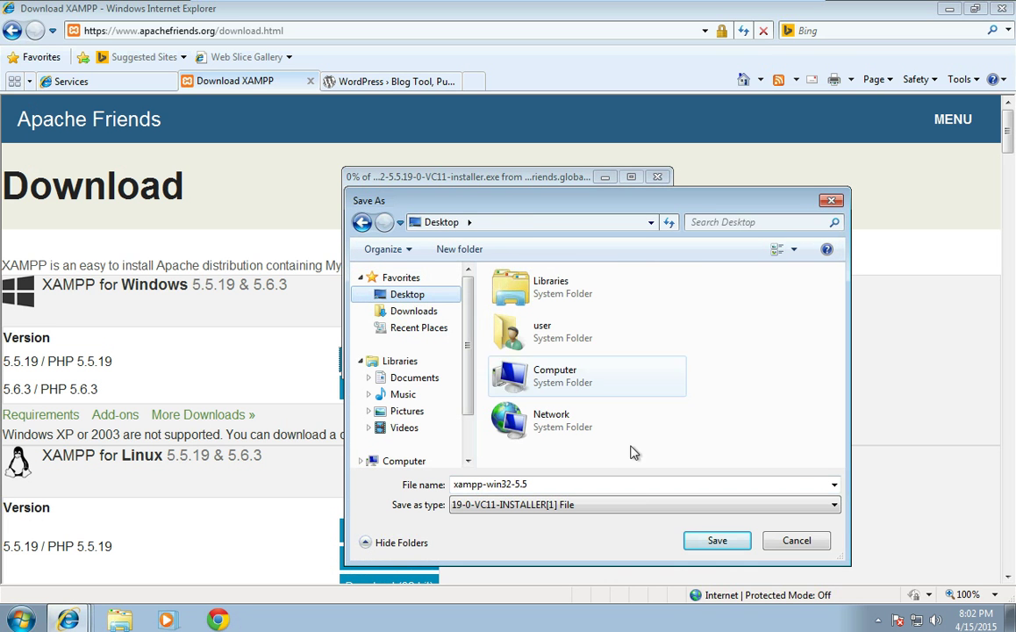
left_click(715, 539)
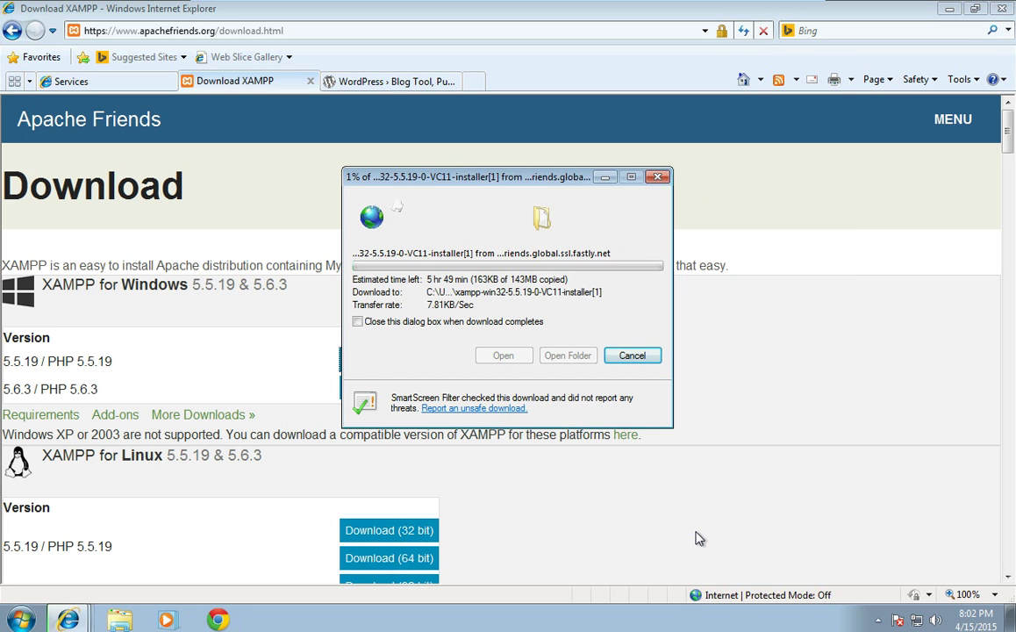
left_click(370, 81)
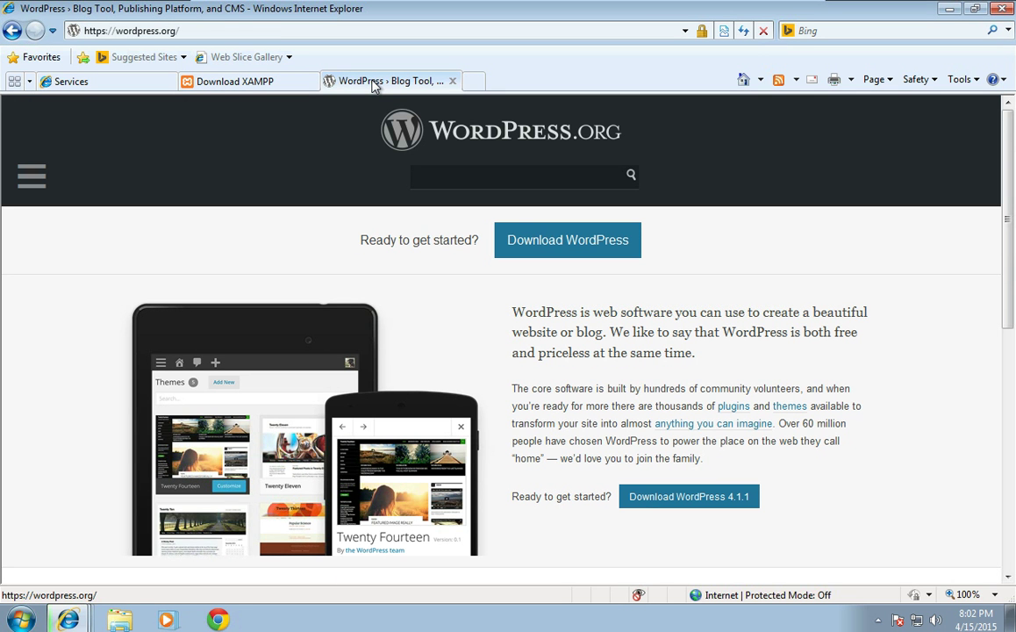
Step: Request the WordPress 4.1.1 download and allow the blocked file download
left_click(529, 243)
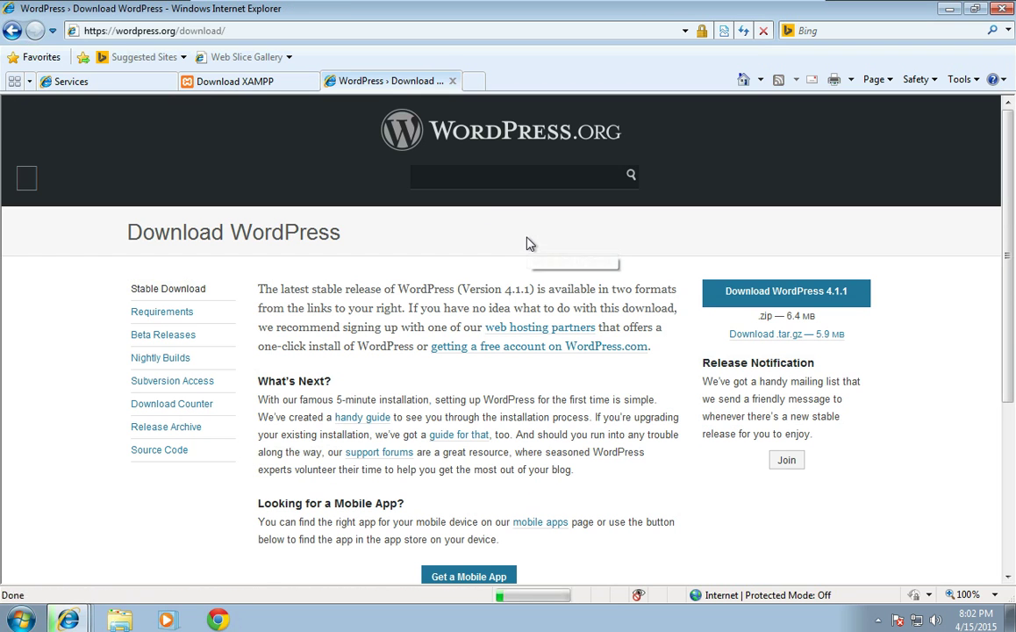
left_click(735, 305)
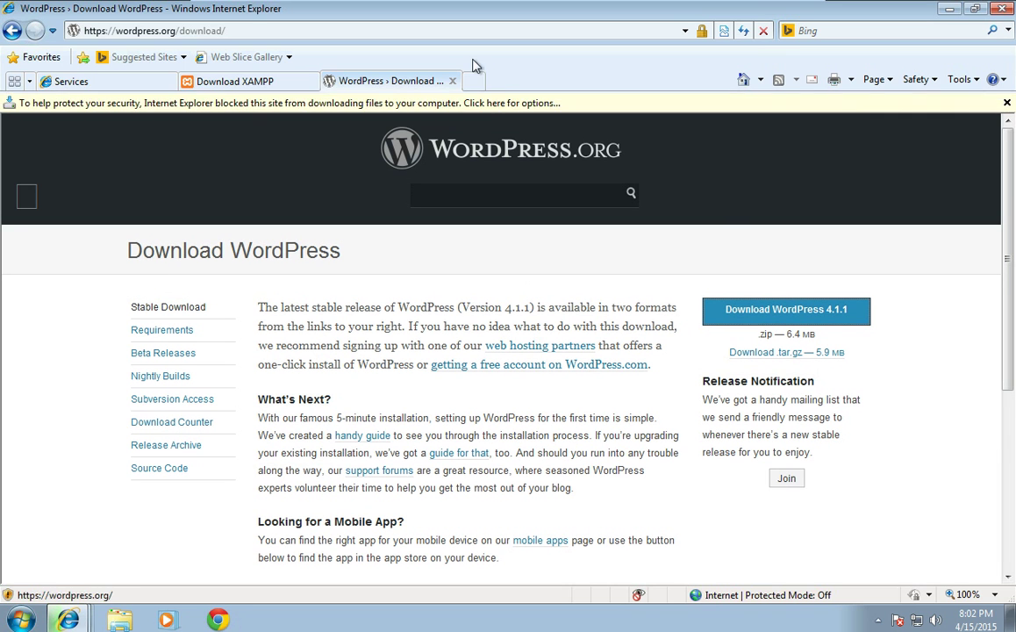
left_click(483, 103)
left_click(514, 112)
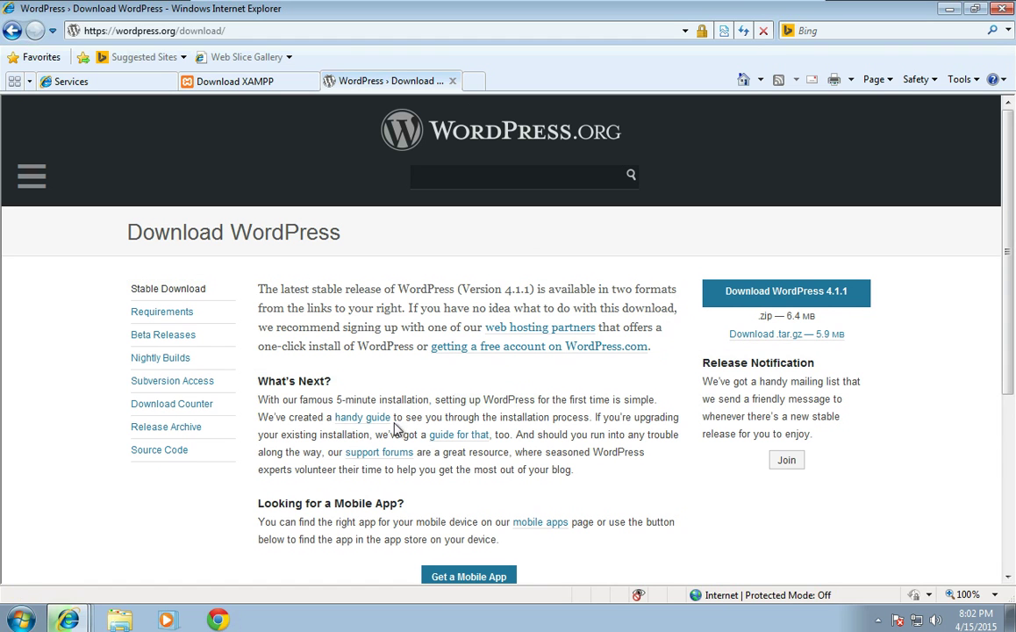
Step: Save wordpress-4.1.1.zip to the Desktop and close the WordPress page
left_click(730, 300)
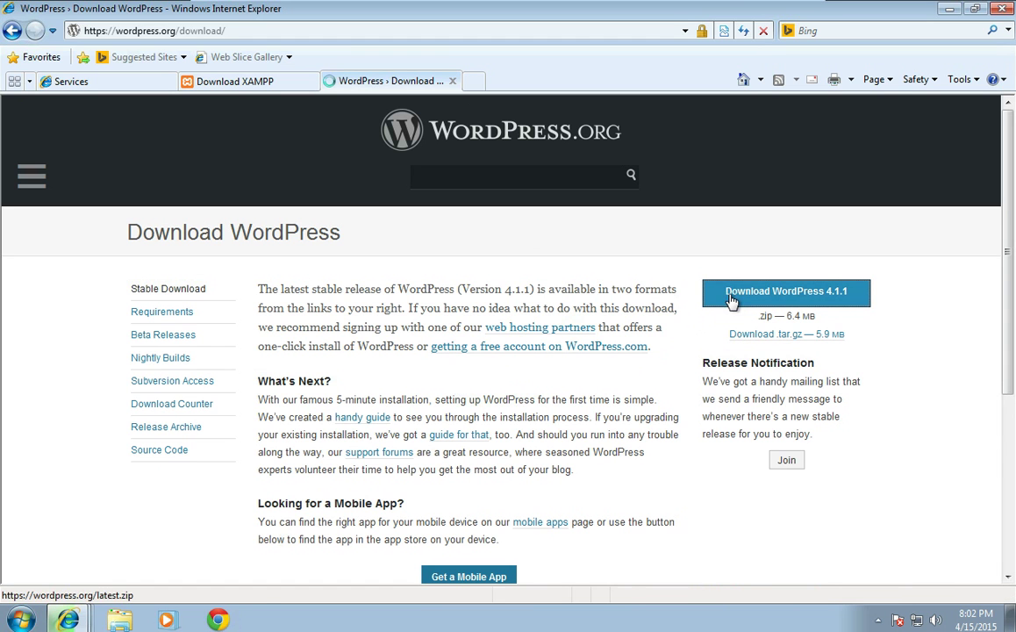
left_click(572, 318)
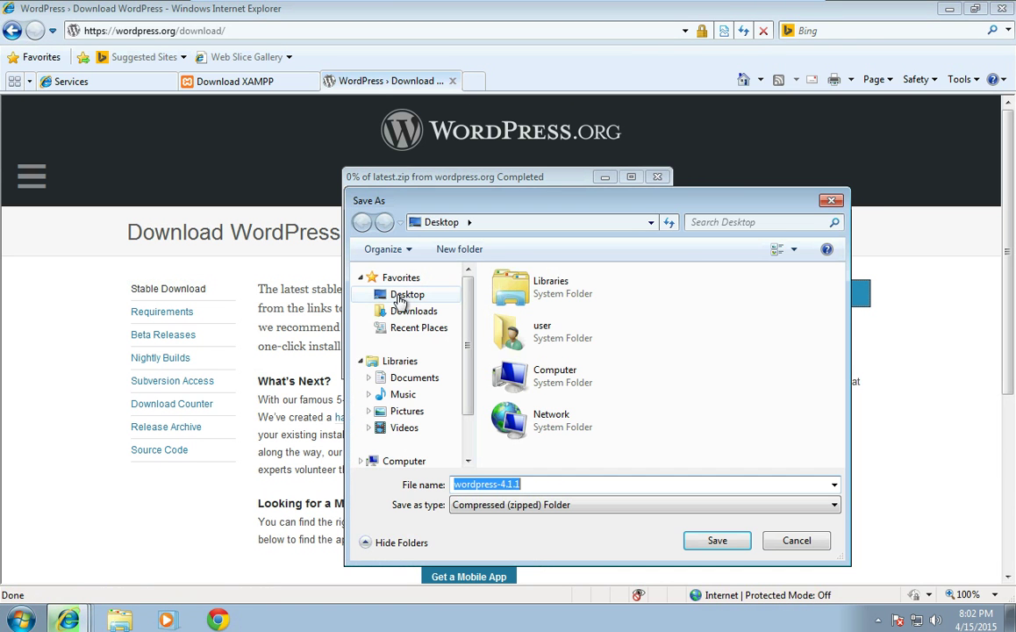
left_click(399, 295)
left_click(701, 540)
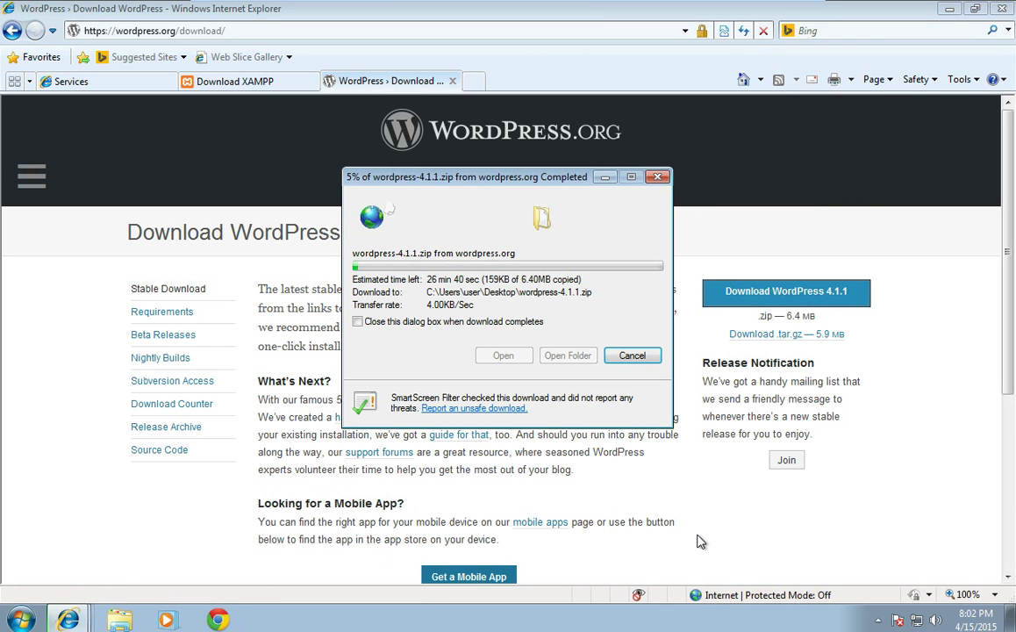
left_click(453, 81)
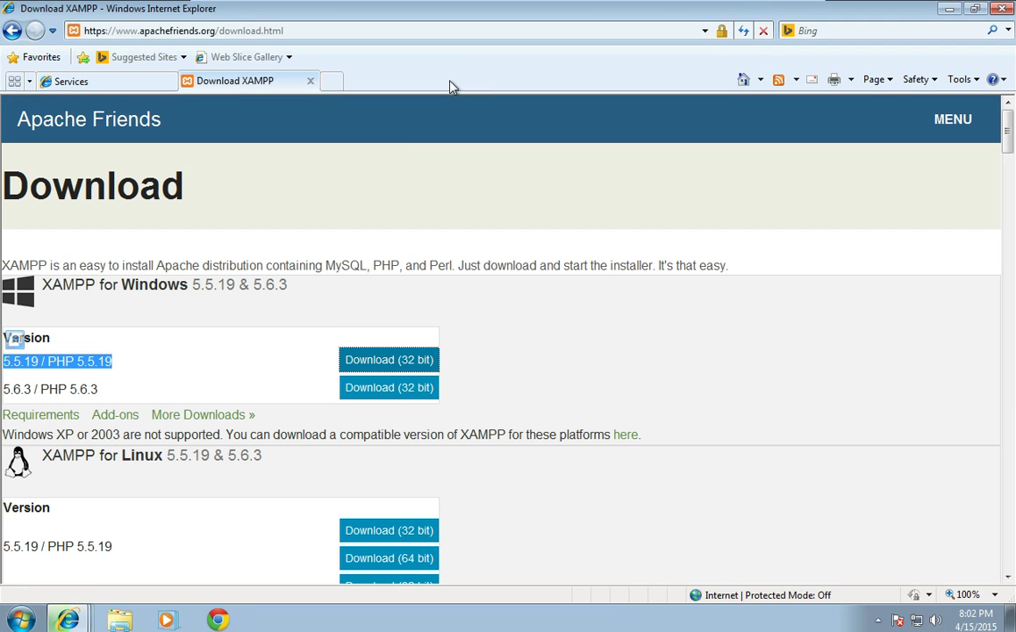
Step: Check the XAMPP download progress and minimize the browser to reveal the desktop
left_click(69, 619)
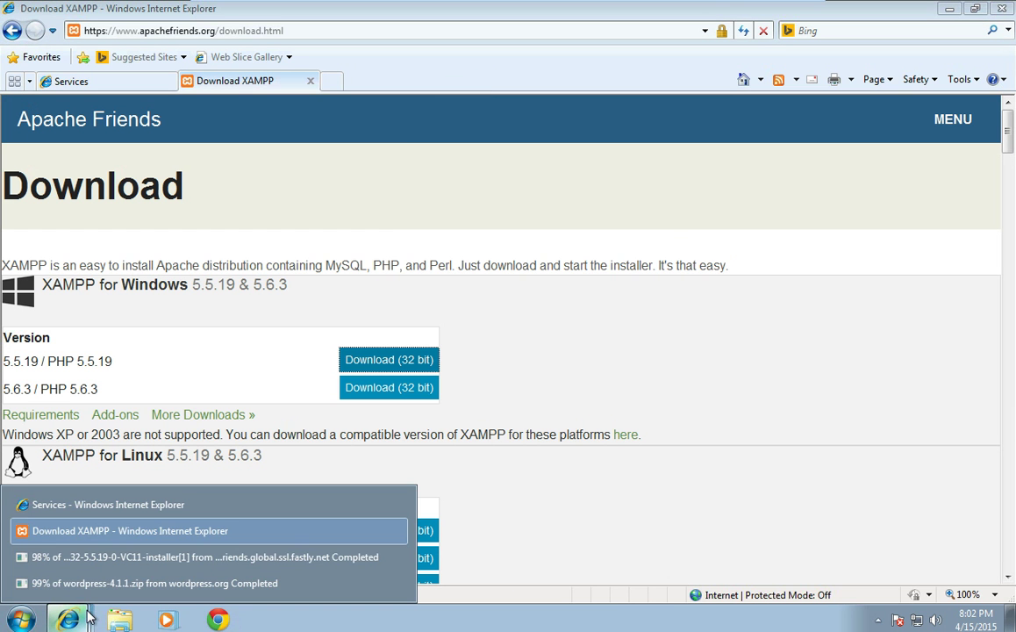
left_click(95, 559)
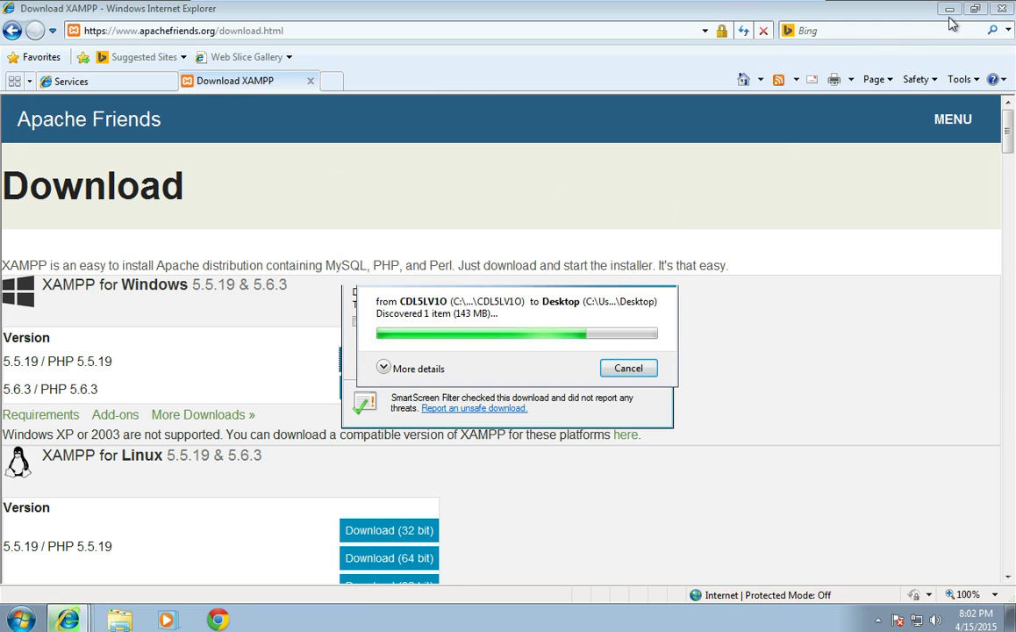
left_click(563, 170)
left_click(948, 9)
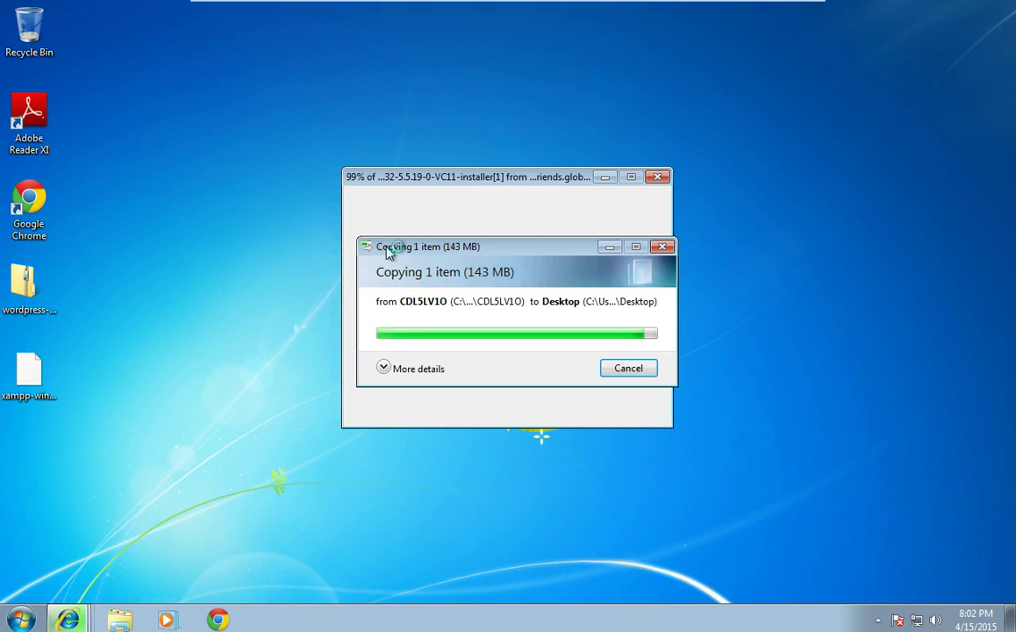
Step: Create a desktop folder named wpsite and open wordpress-4.1.1.zip
right_click(230, 348)
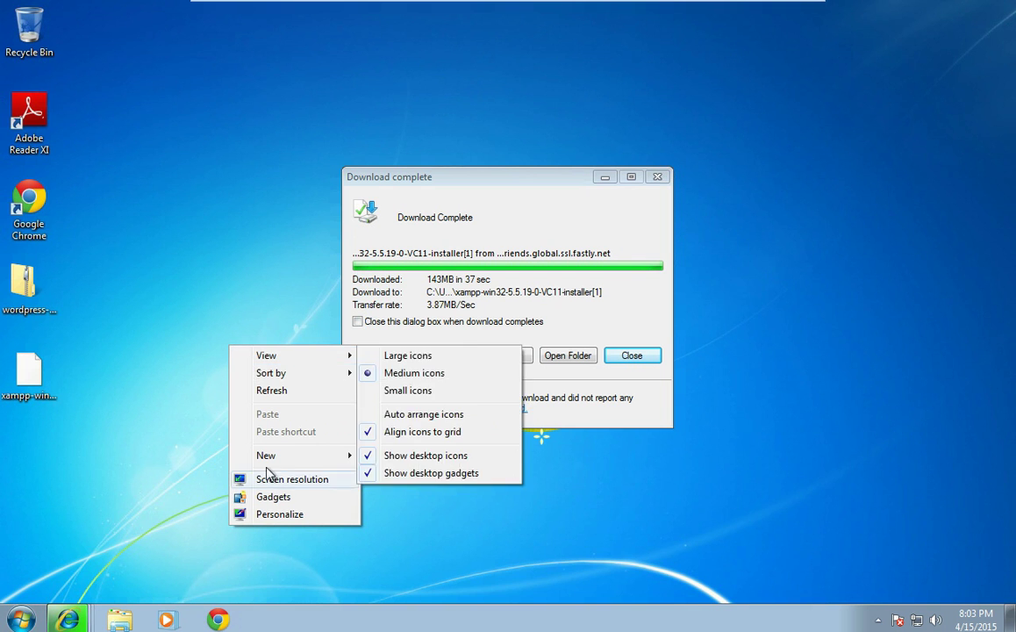
mouse_move(268, 459)
left_click(378, 456)
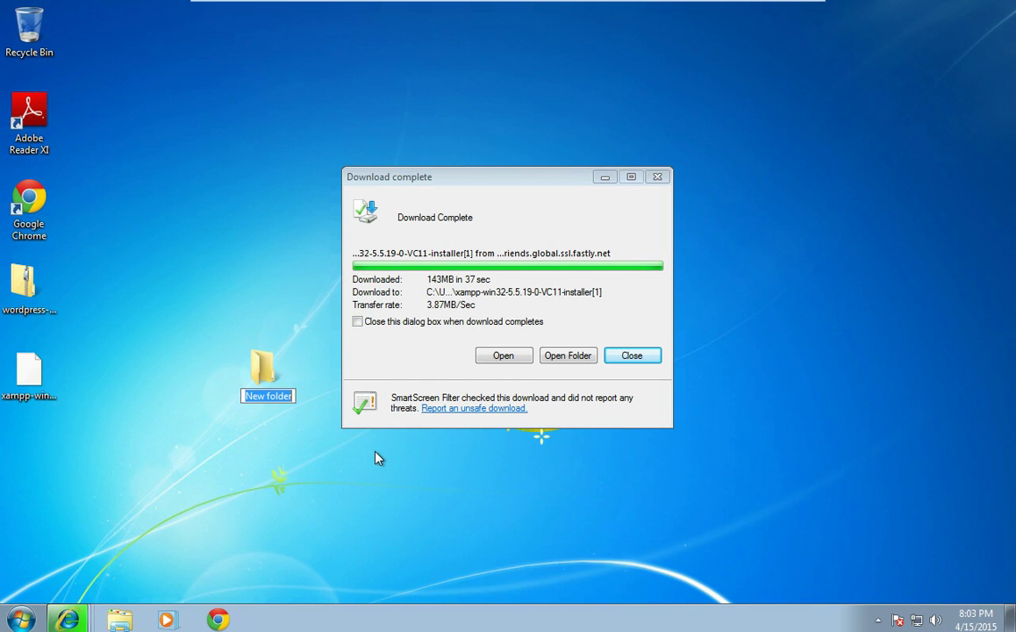
type("wpsite")
key("Return")
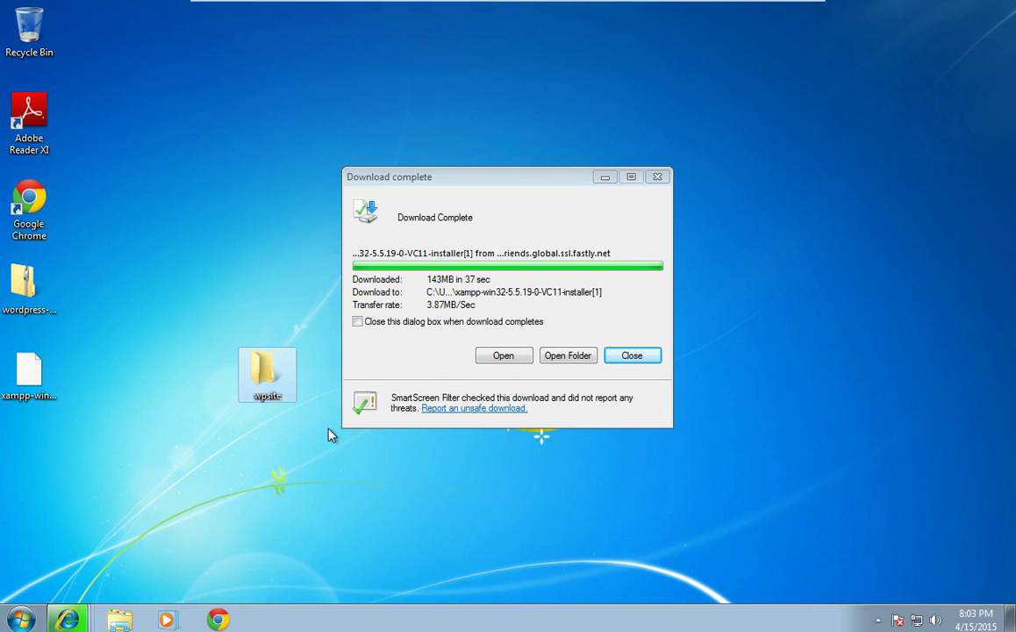
double_click(32, 299)
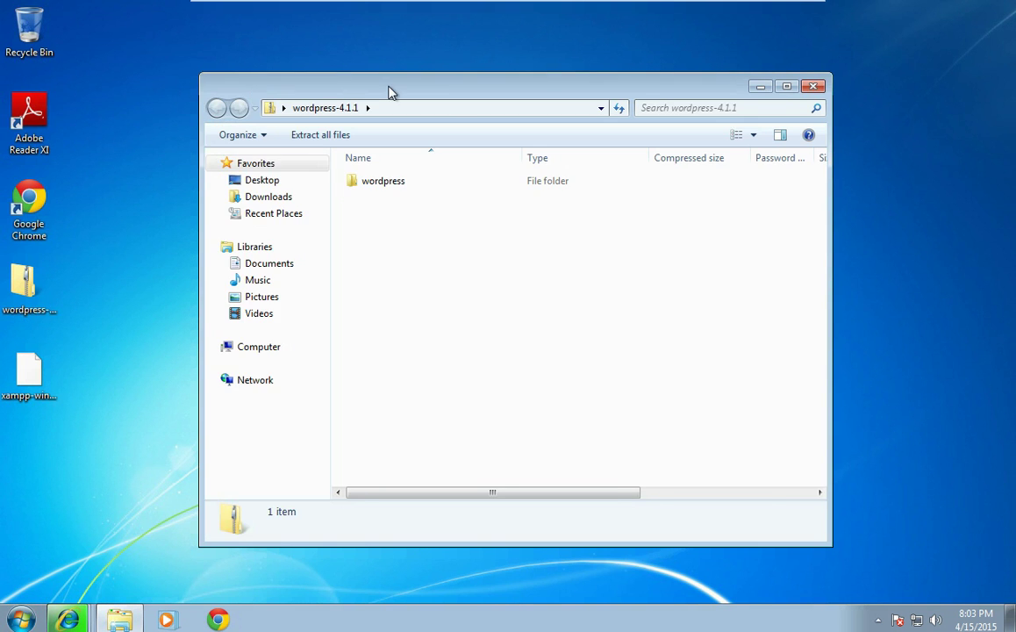
Step: Copy all 19 files from the zip's wordpress folder into wpsite and bring up the XAMPP download dialog
left_click_drag(385, 87, 519, 94)
double_click(527, 177)
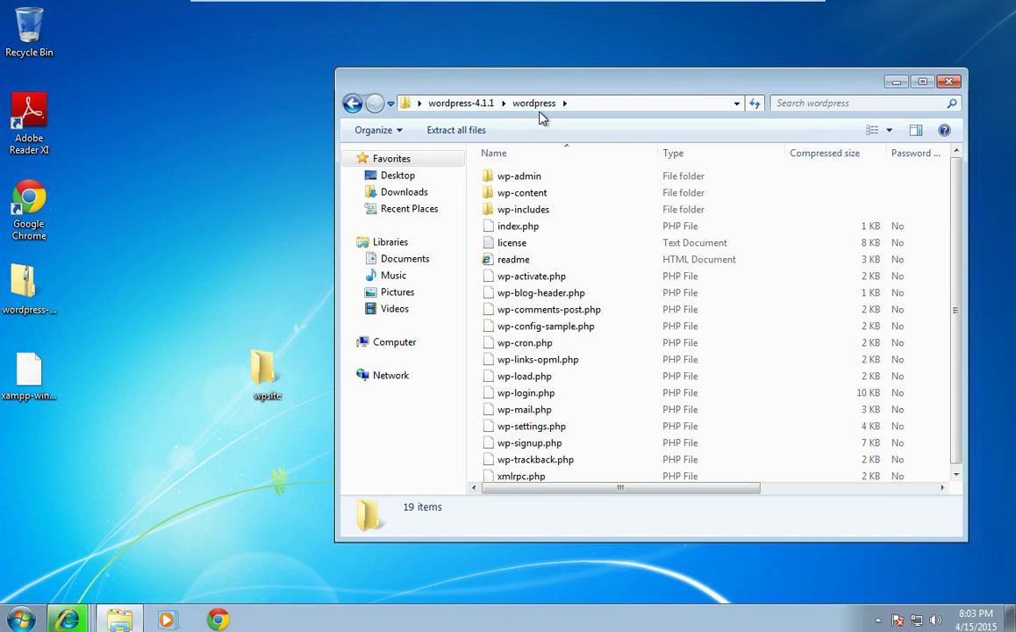
left_click(537, 209)
key("ctrl+a")
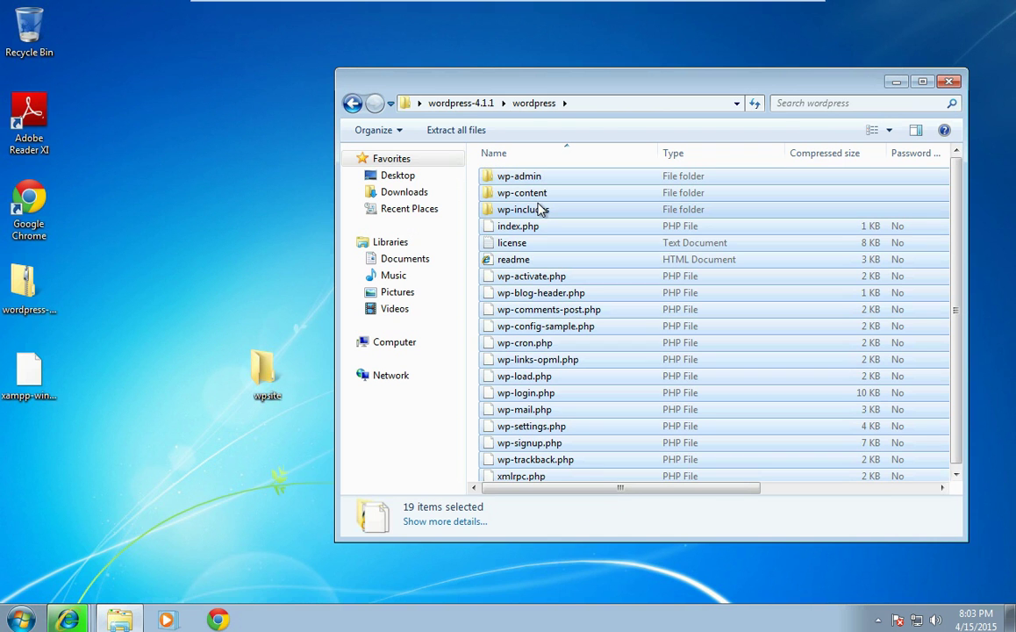
left_click_drag(539, 208, 271, 375)
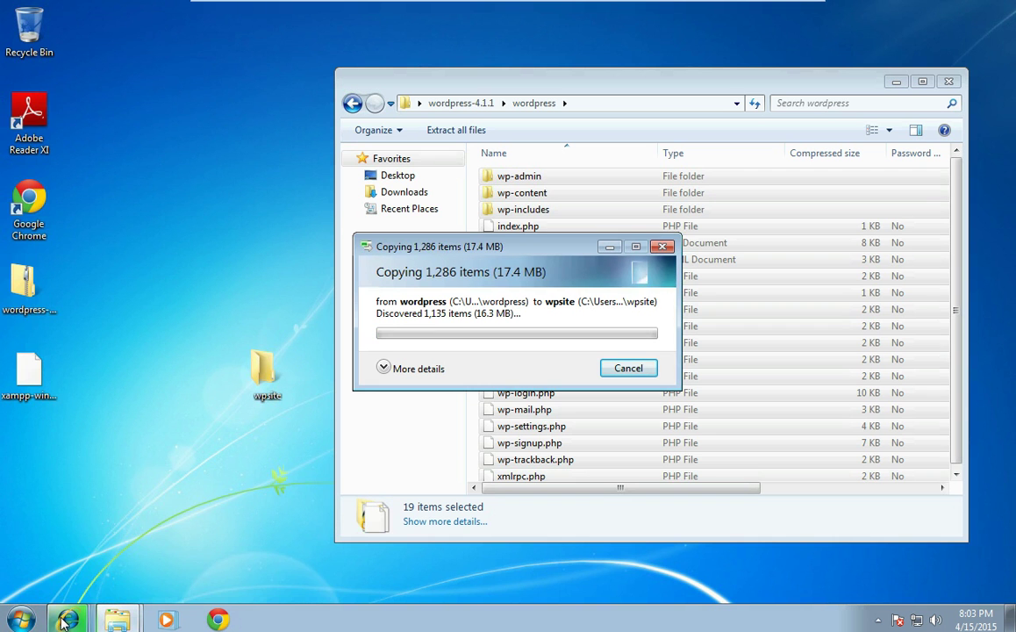
mouse_move(66, 620)
left_click(64, 566)
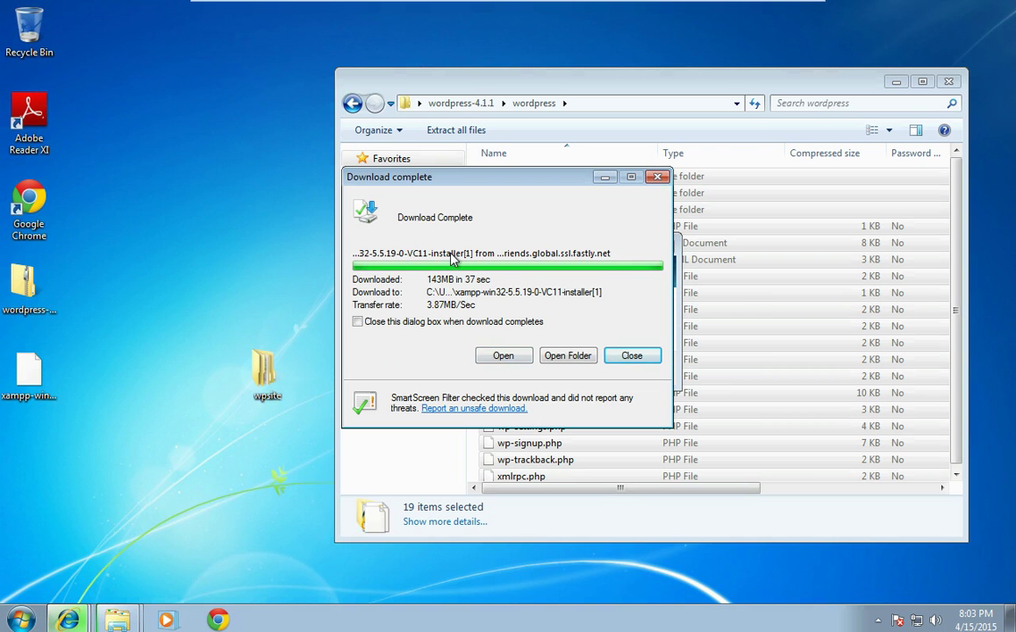
Step: Dismiss the cannot-open message and start renaming the desktop XAMPP installer
left_click(502, 355)
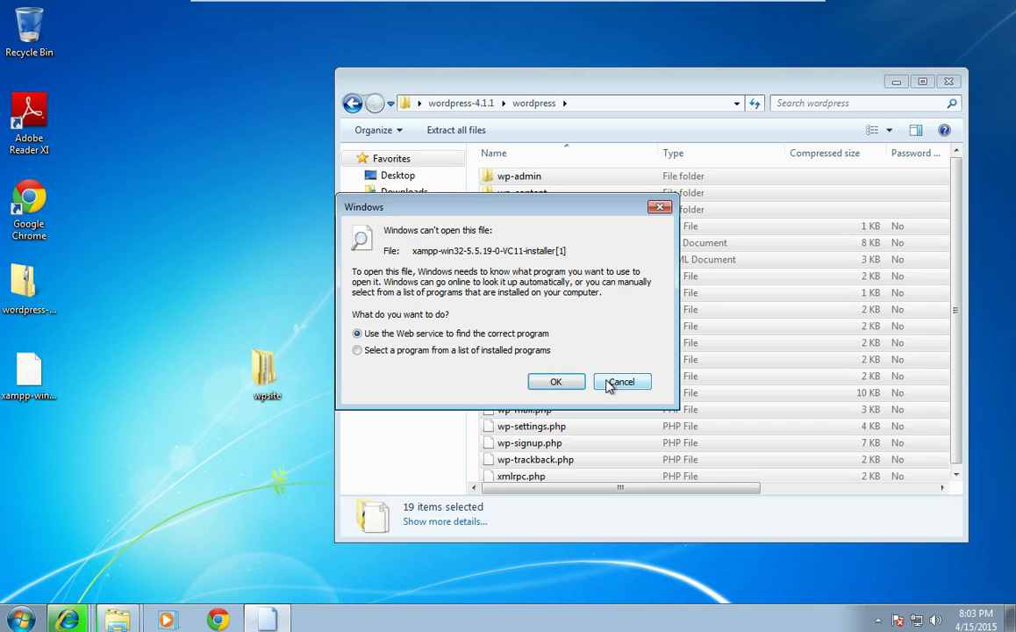
left_click(621, 382)
left_click(36, 402)
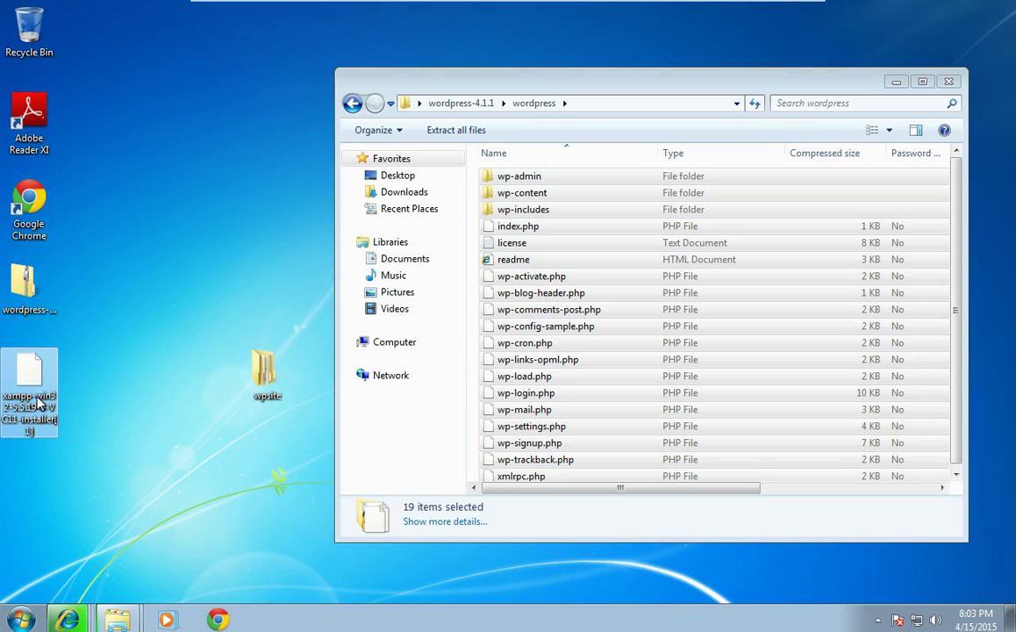
right_click(27, 387)
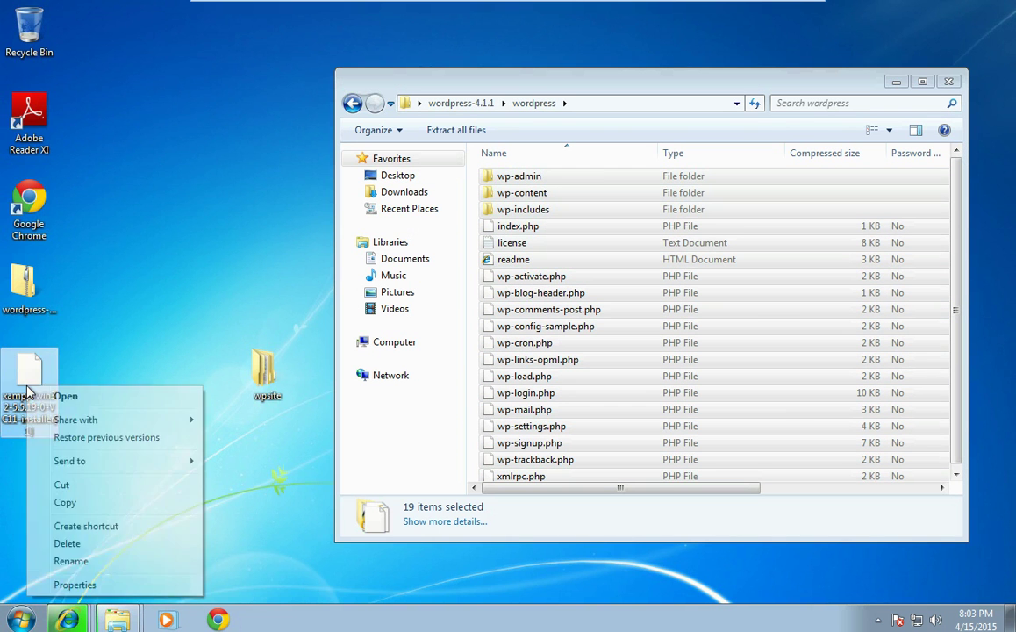
left_click(71, 563)
Step: Rename it to xampp-win32-5.5.19-0-VC11-installer.exe, accept the extension change, and run it
key("End")
key("Left")
key("Left")
key("Left")
key("Left")
key("Left")
key("Left")
key("Left")
key("Left")
key("Left")
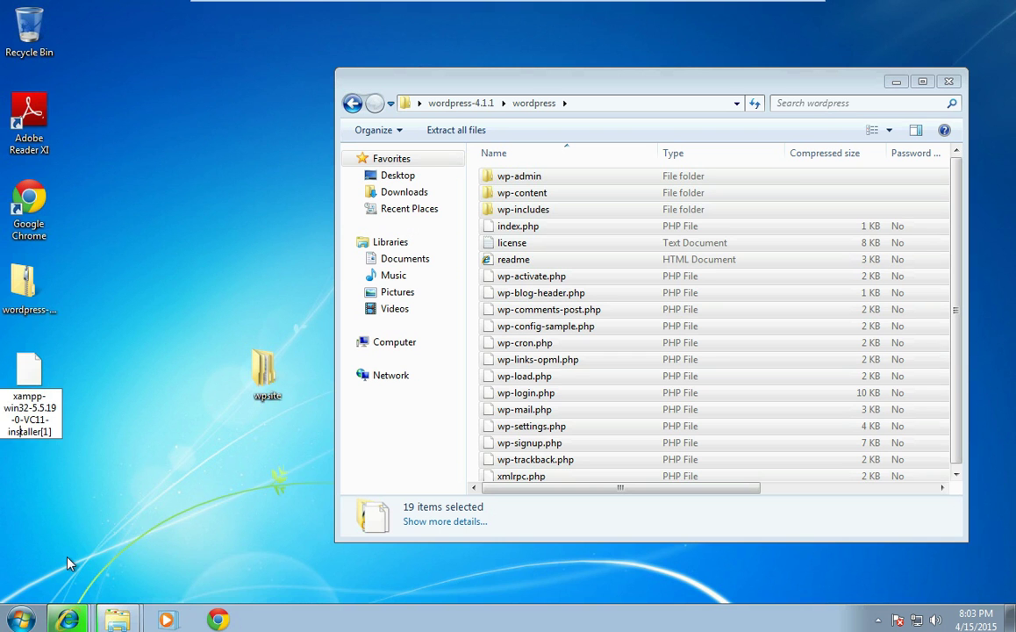
key("Right")
key("Right")
key("Right")
key("Right")
key("Right")
key("Right")
key("Delete")
key("Delete")
key("Delete")
key("Home")
key("Delete")
key("Delete")
key("Delete")
key("Delete")
key("Delete")
key("Delete")
key("Delete")
key("Delete")
key("Delete")
key("Delete")
key("Delete")
key("Delete")
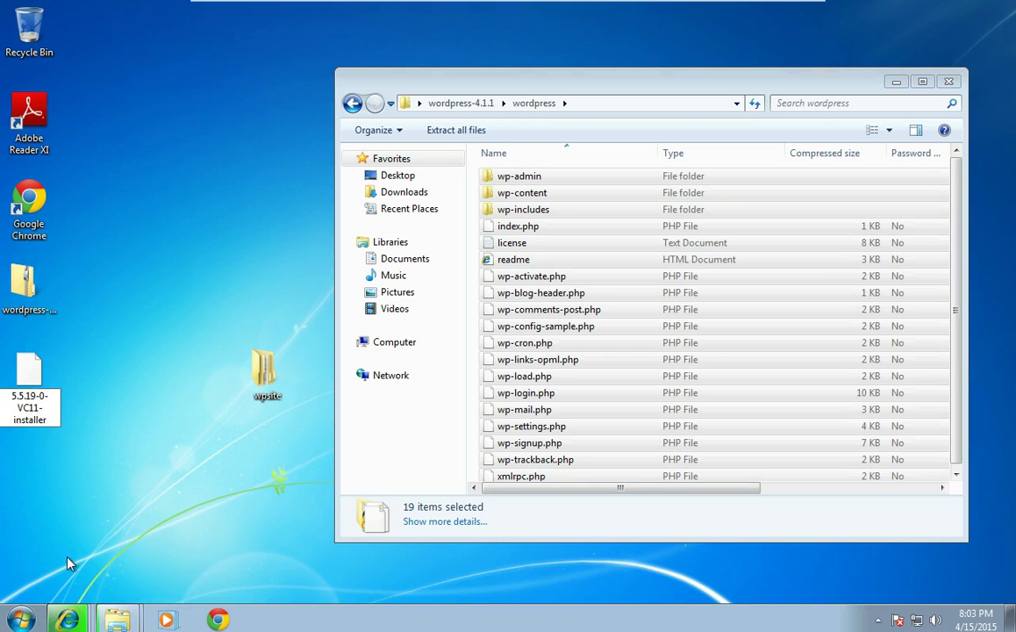
type("xampp-win32-")
key("End")
type(".exe")
key("Return")
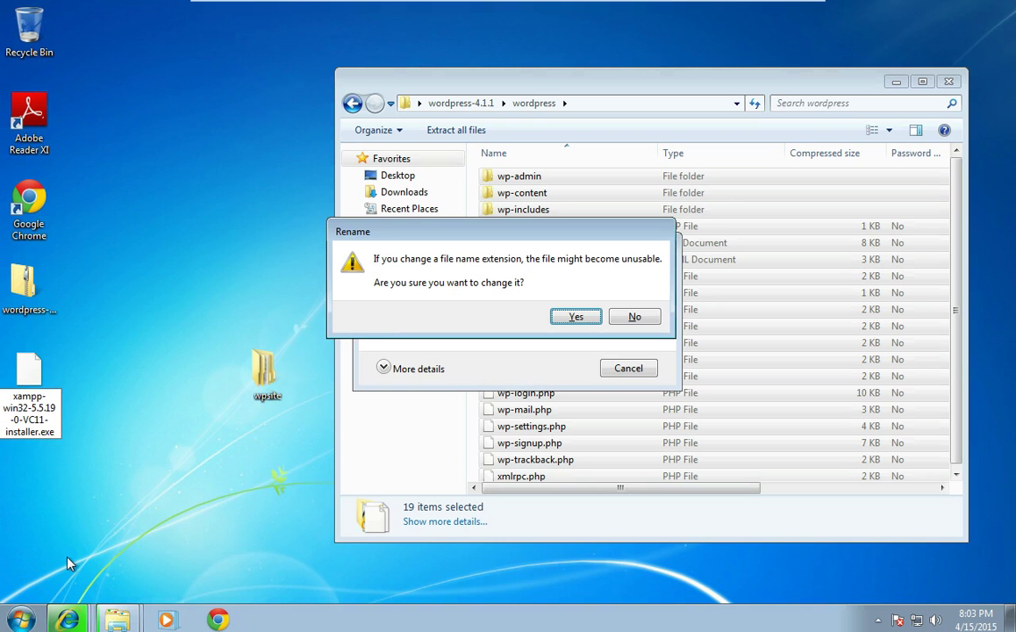
key("Return")
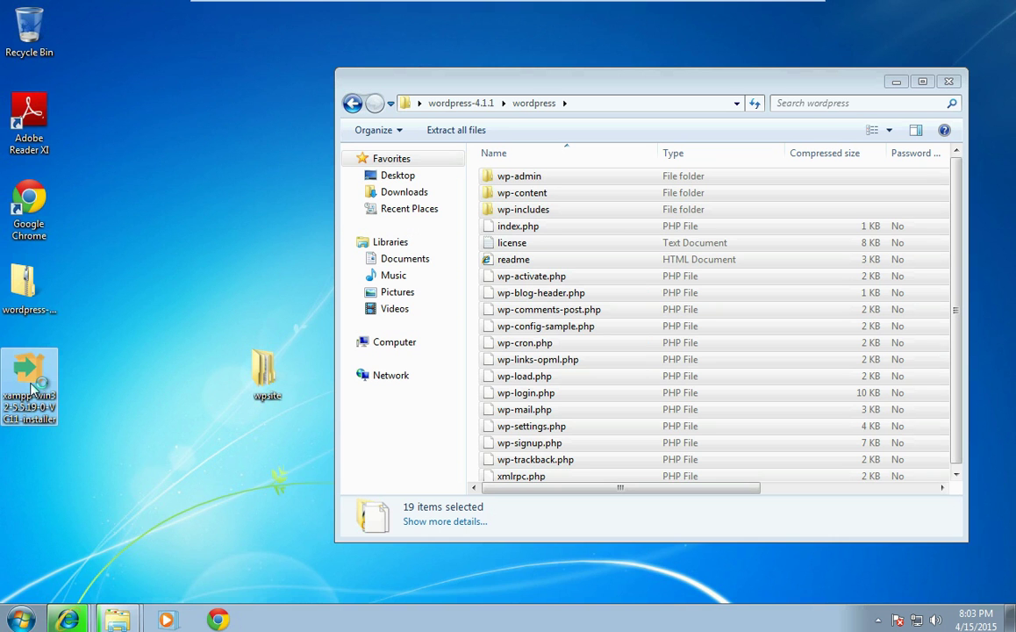
double_click(32, 386)
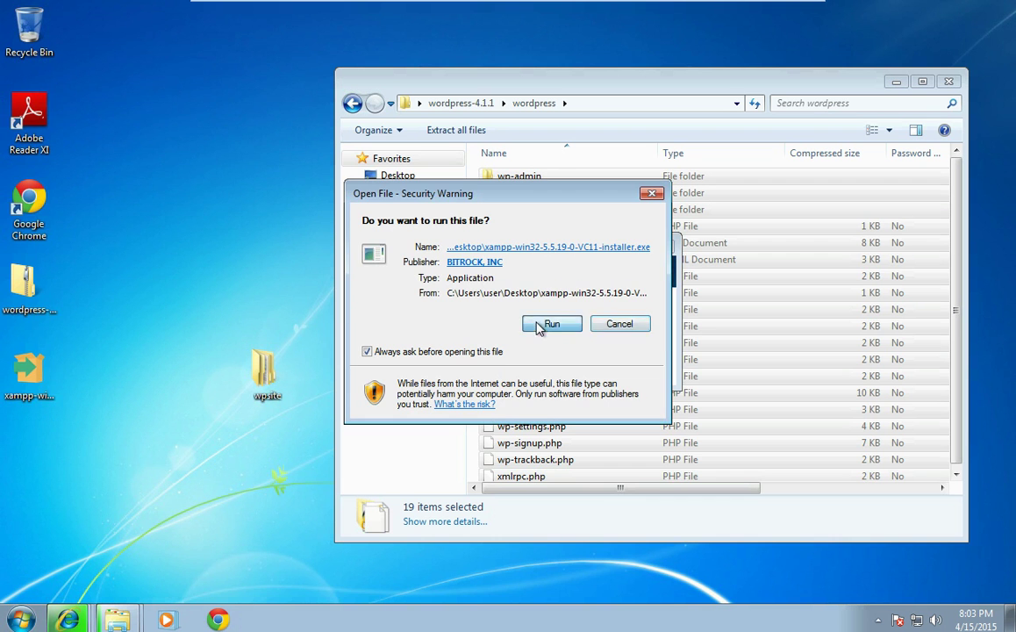
left_click(545, 325)
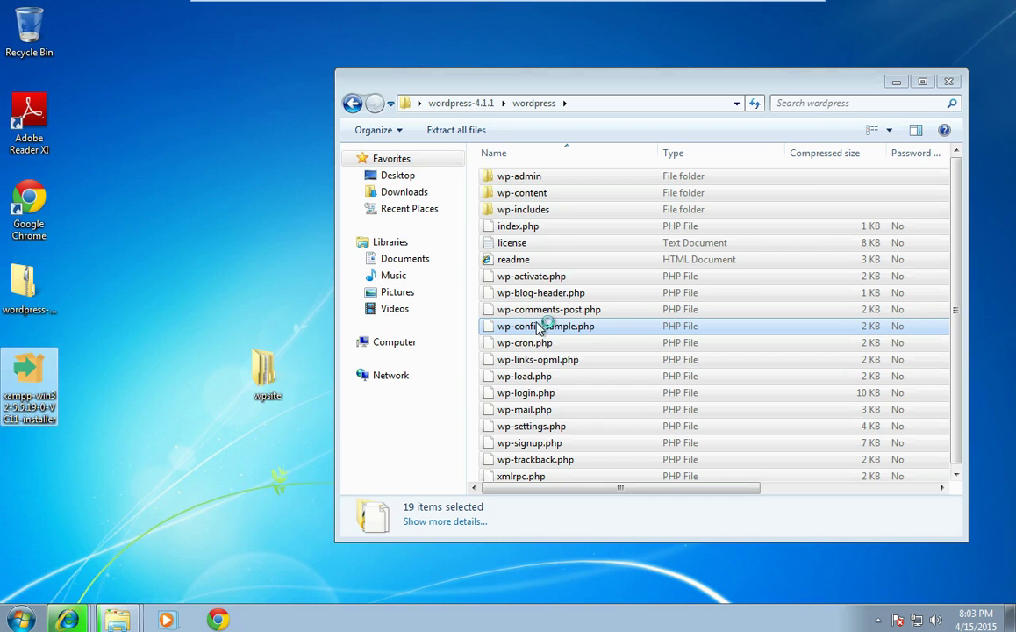
Step: Close the wordpress archive window and download dialog, then expand the copy's progress details
left_click(949, 84)
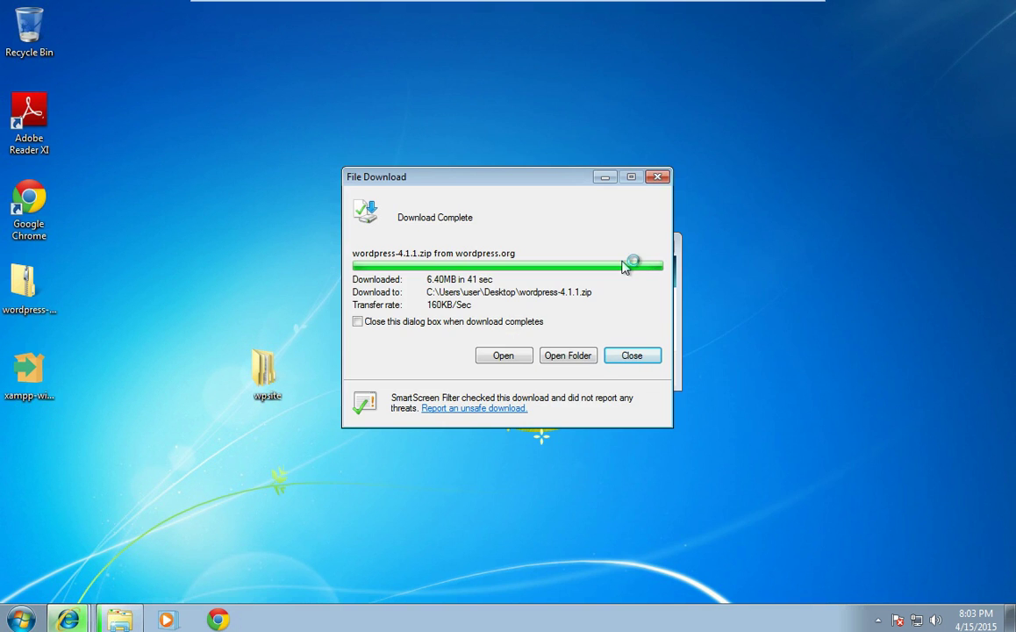
left_click(637, 356)
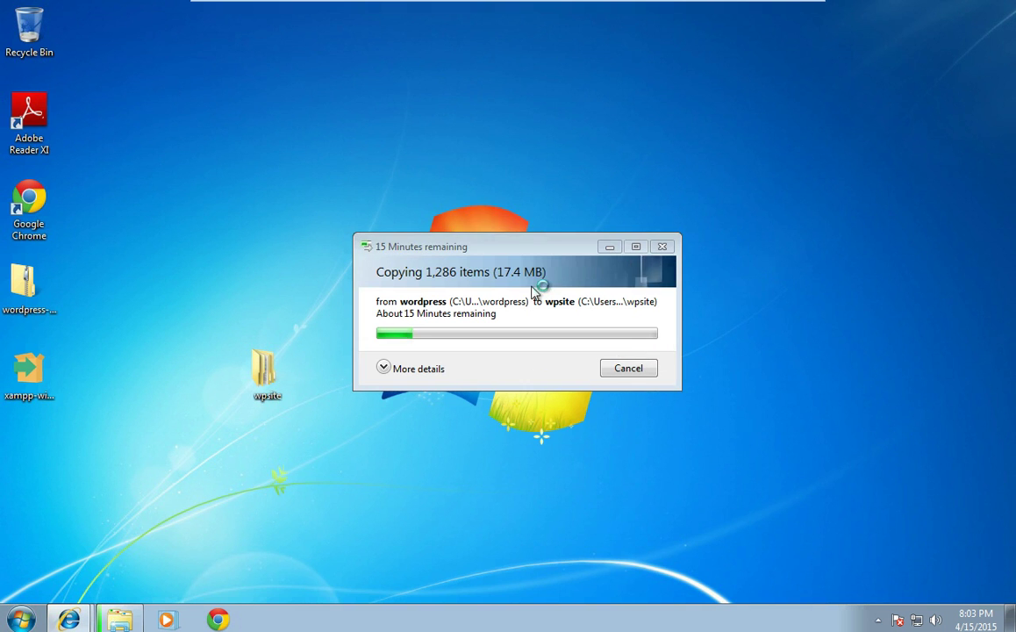
left_click_drag(482, 248, 297, 117)
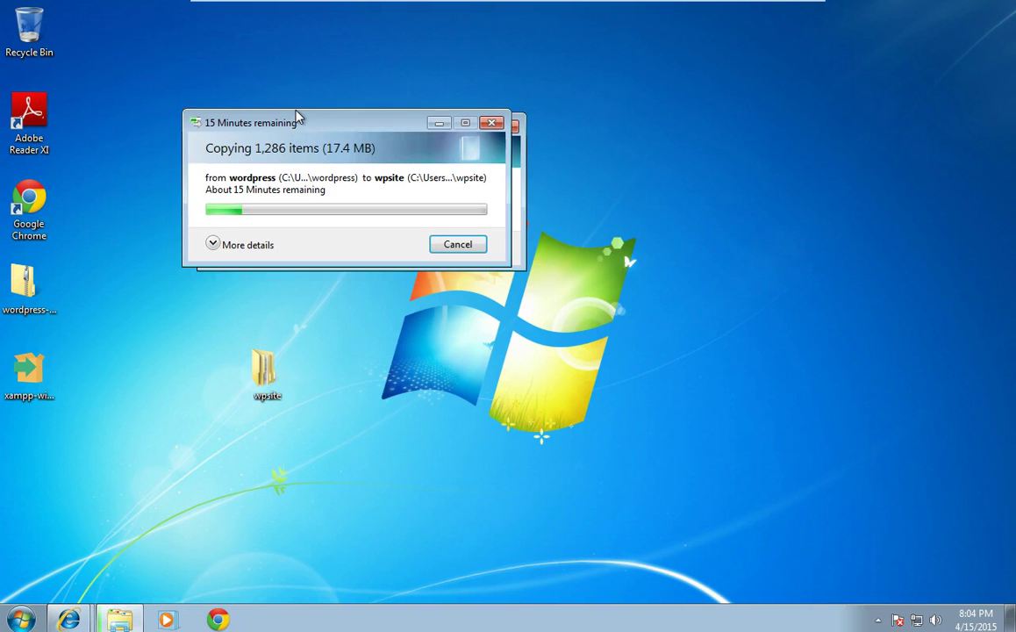
left_click(198, 232)
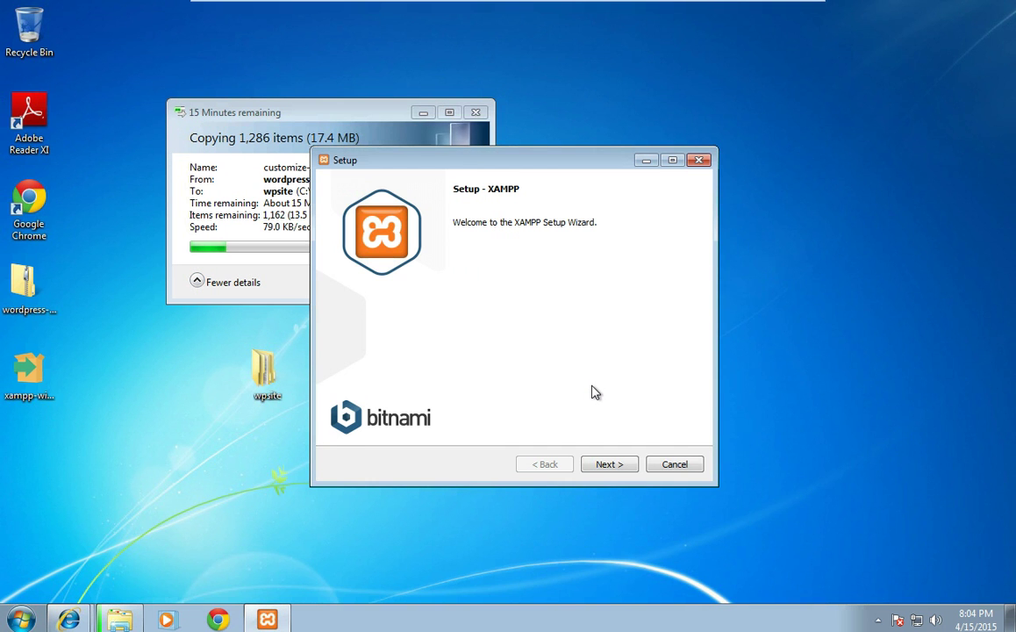
Step: Deselect the Webalizer, Fake Sendmail, Perl, Tomcat, Mercury and FileZilla components
left_click(609, 464)
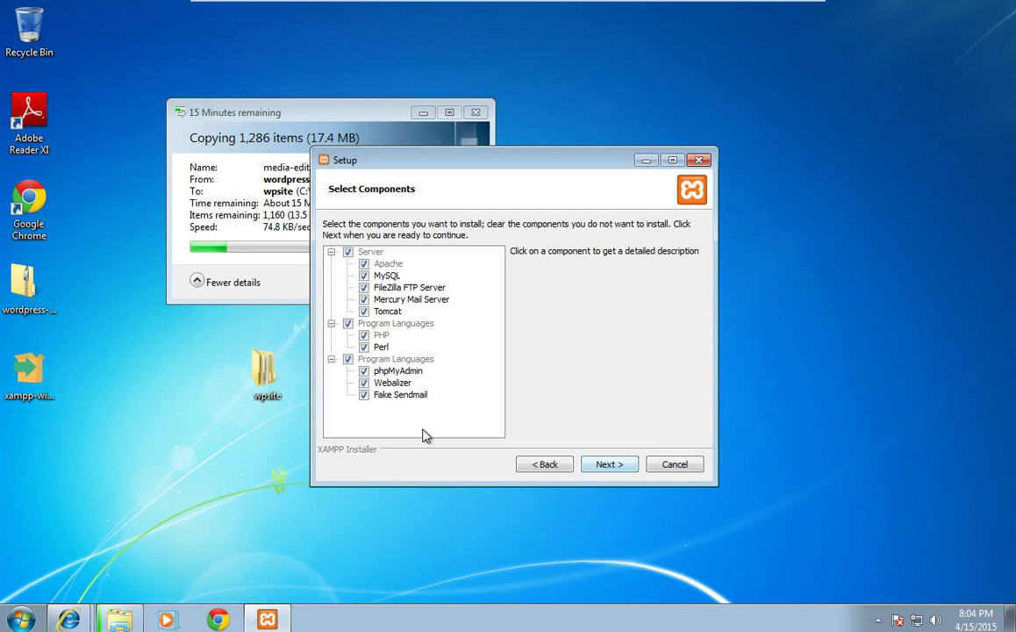
left_click(366, 385)
left_click(366, 396)
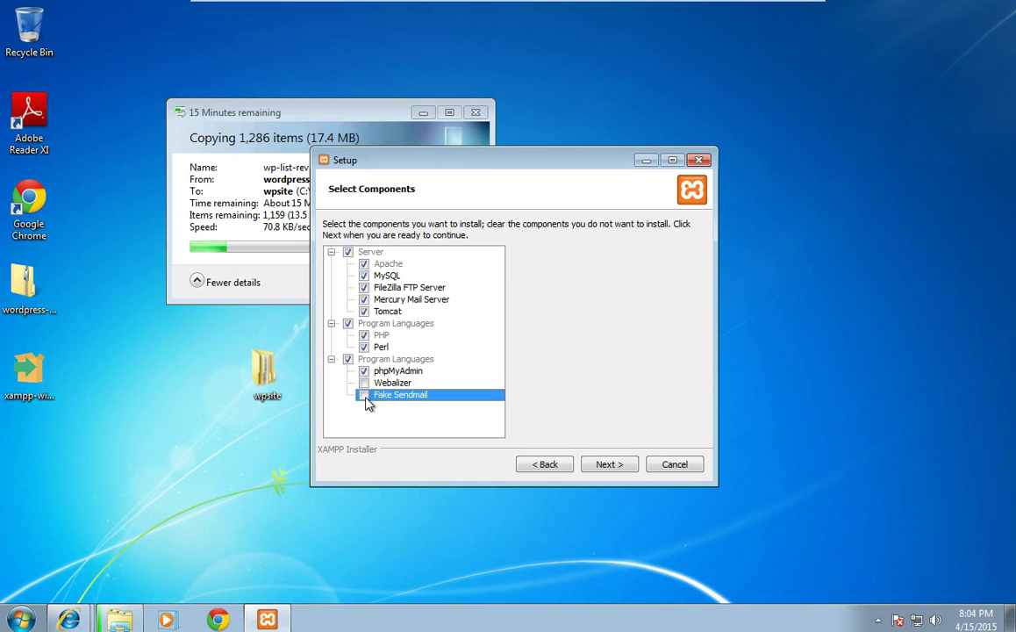
left_click(366, 349)
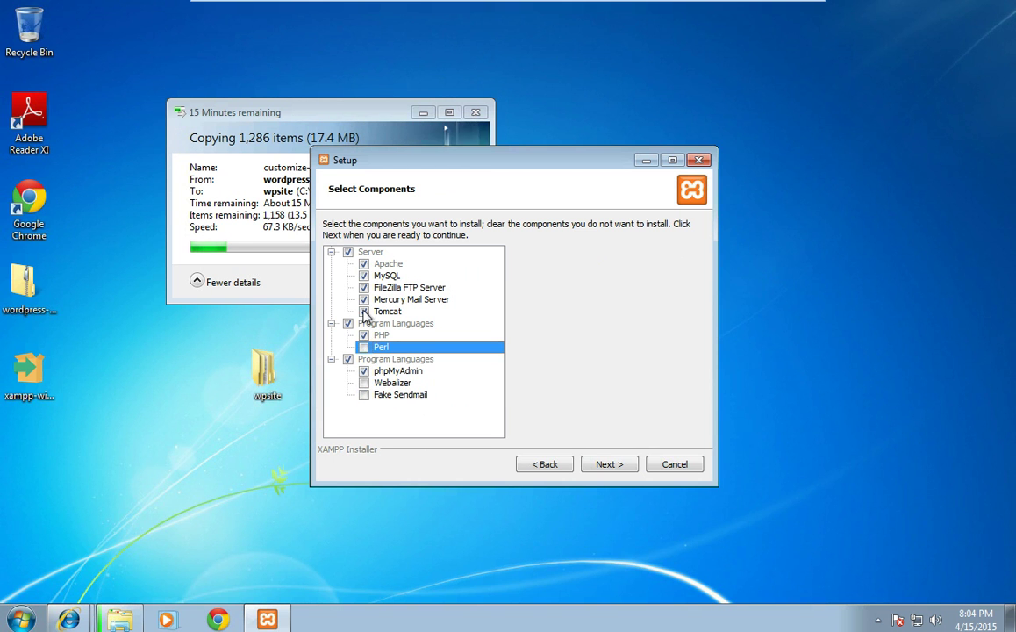
left_click(364, 312)
left_click(365, 300)
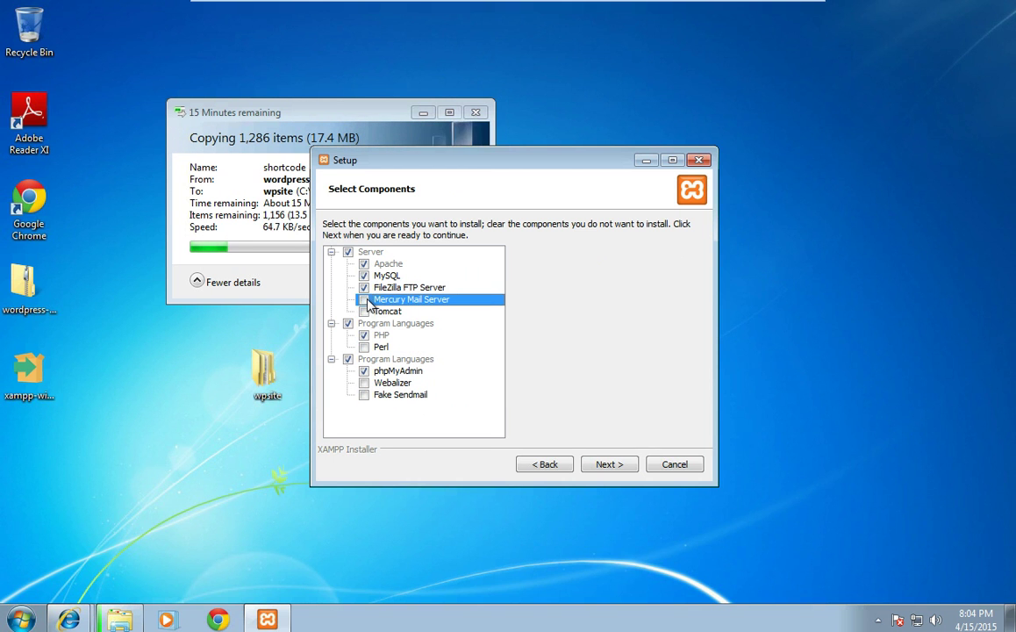
left_click(369, 292)
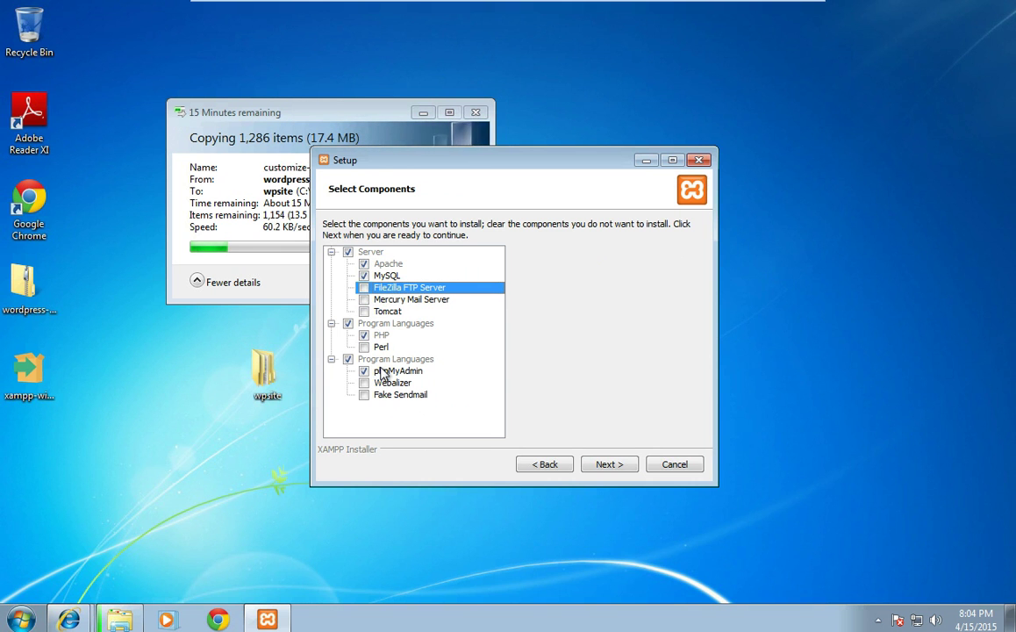
Step: Keep C:\xampp as the install folder, skip the Bitnami info, and begin installing
left_click(605, 472)
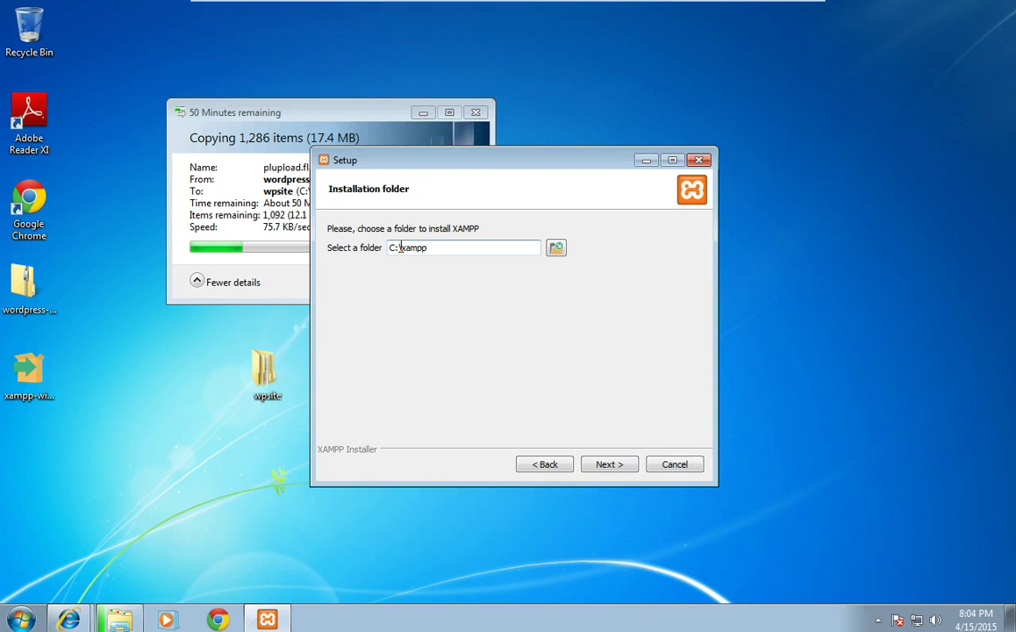
left_click(591, 472)
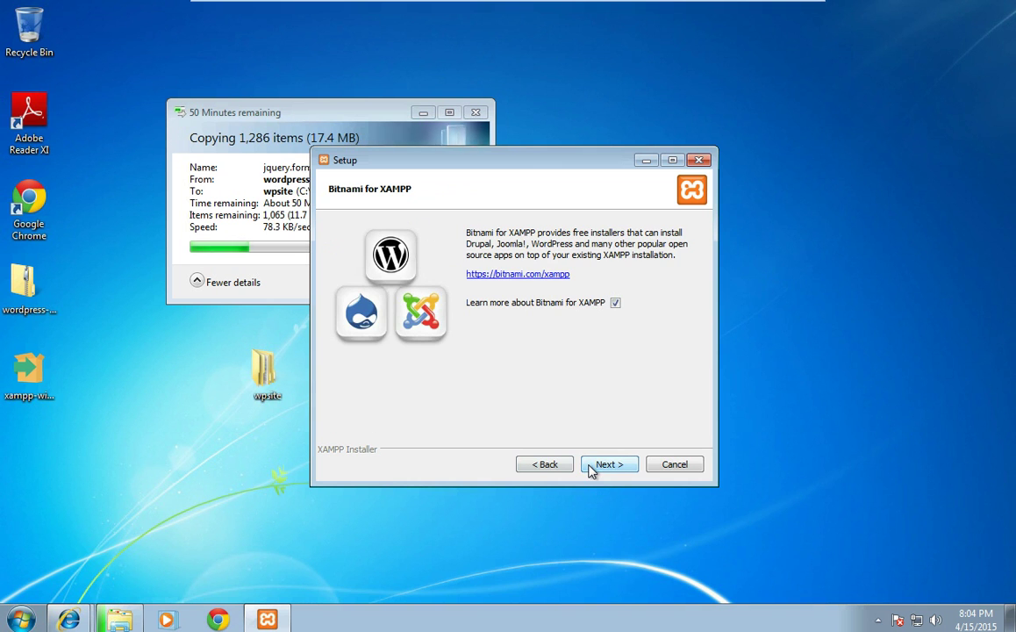
left_click(615, 303)
left_click(617, 467)
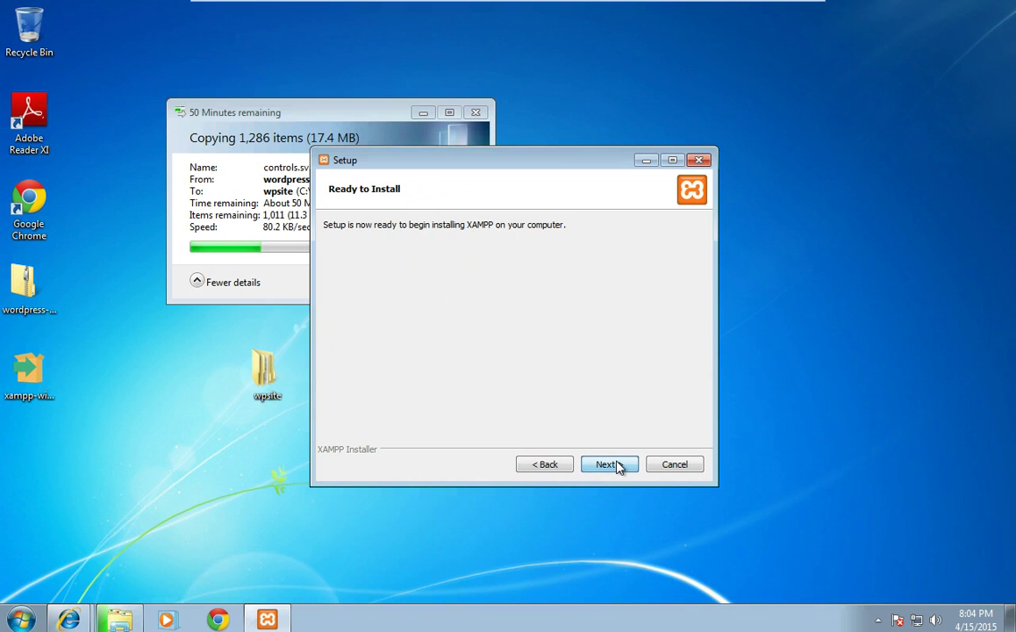
left_click(617, 467)
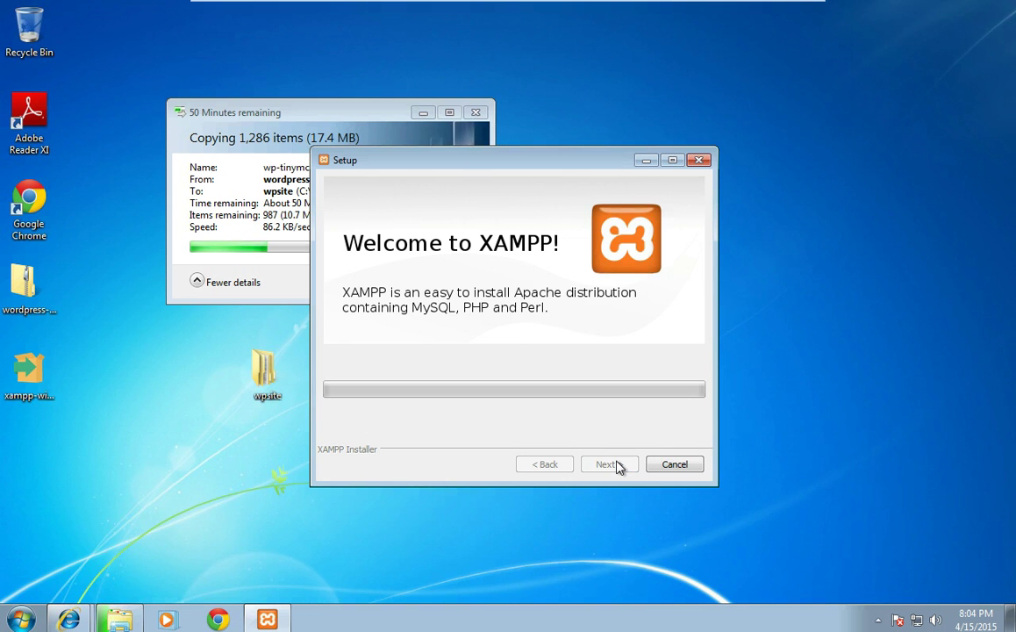
Step: Move the Setup window aside while XAMPP's files unpack
left_click_drag(455, 176, 617, 228)
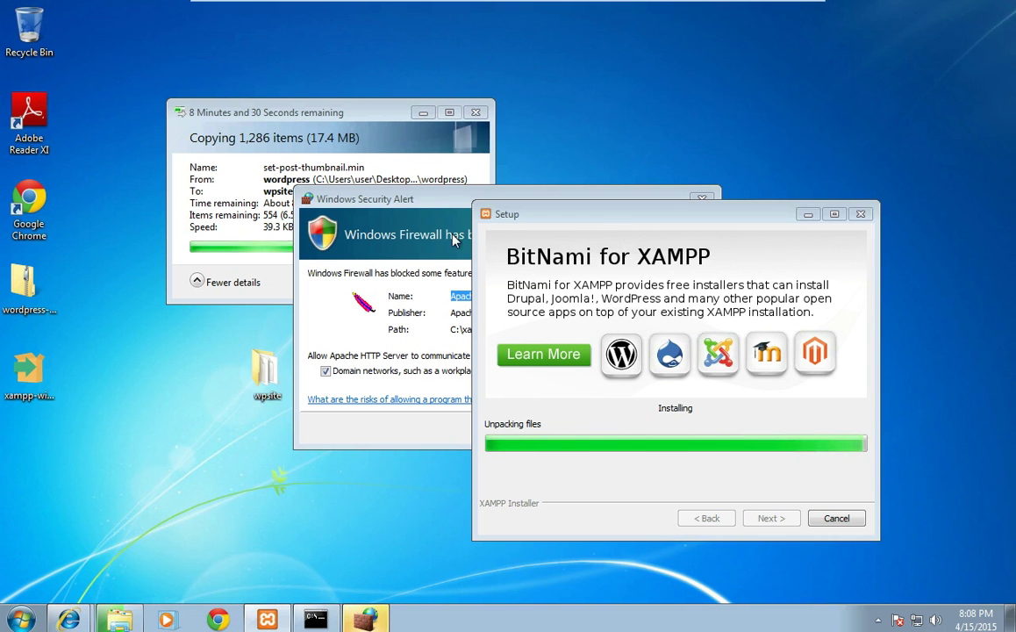
Step: Allow Apache HTTP Server through Windows Firewall from the security alert
left_click(445, 261)
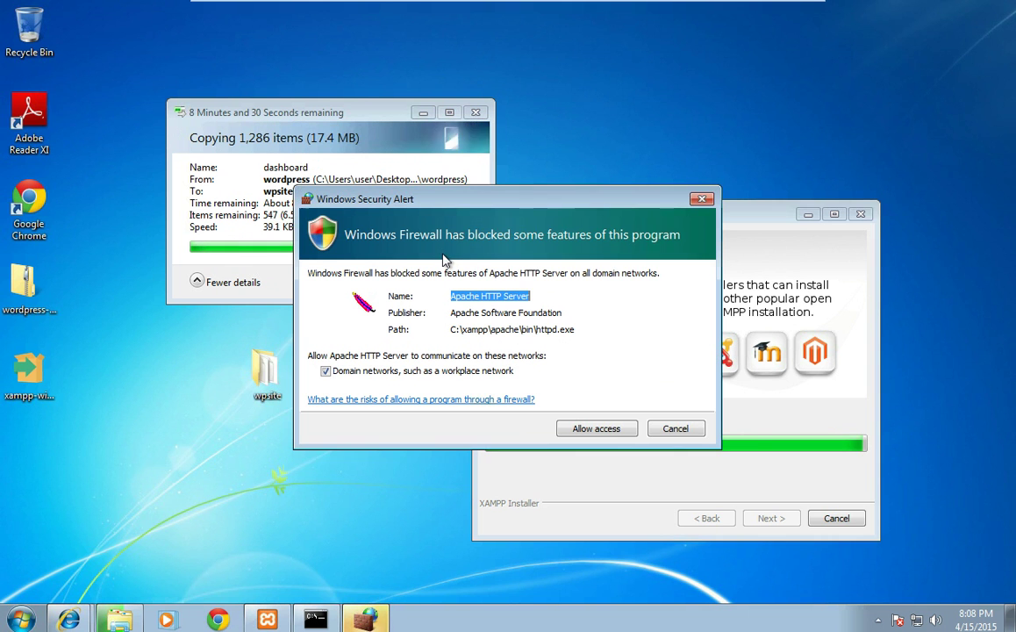
left_click(591, 430)
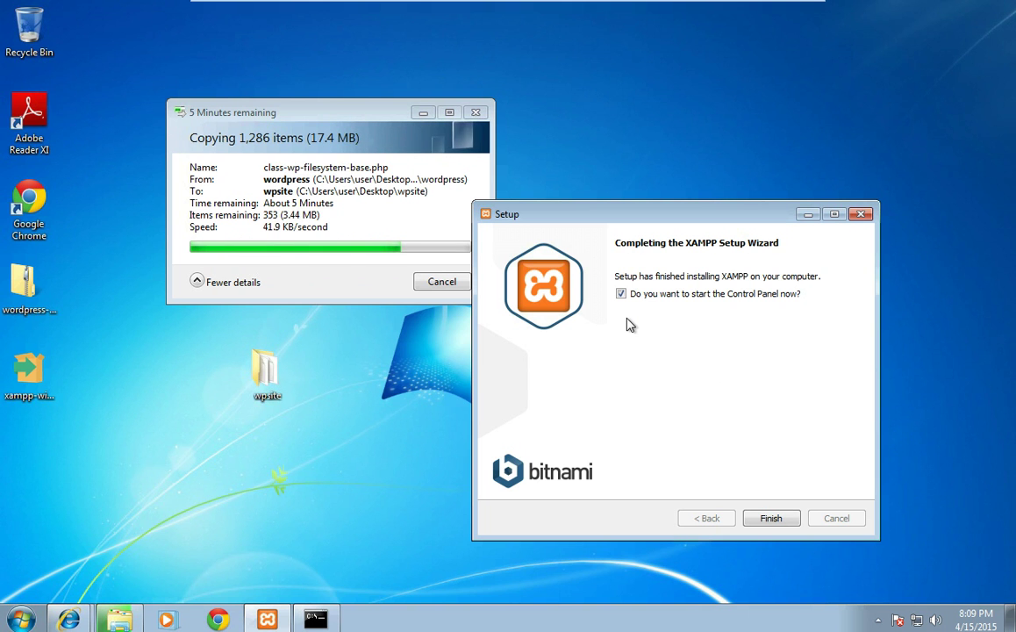
Step: Finish the XAMPP setup so the Control Panel launches with Apache running
left_click(767, 522)
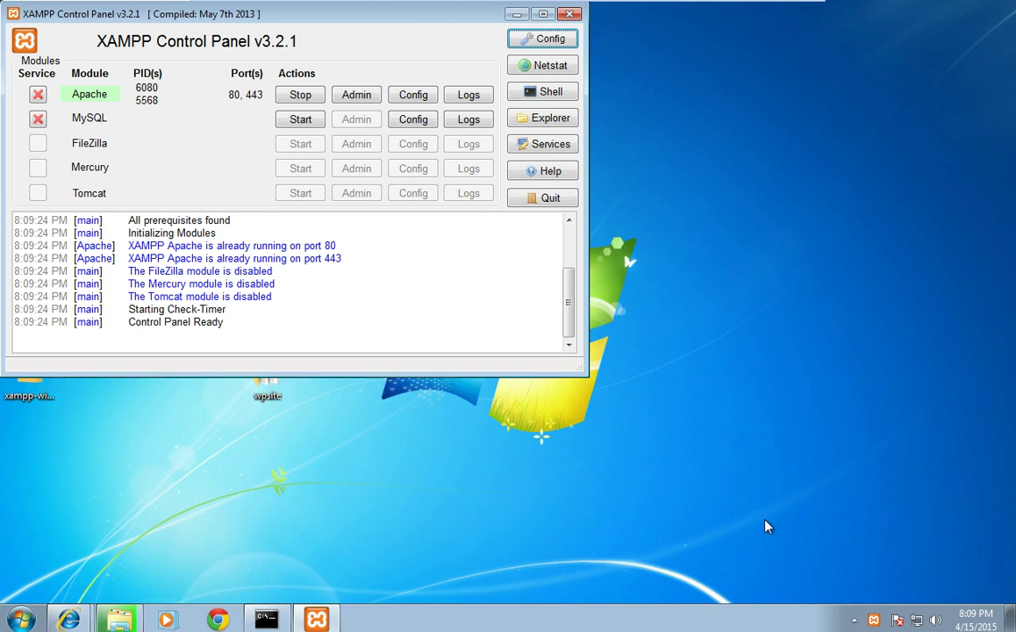
Step: Start the MySQL service and allow mysqld.exe through the Windows firewall
left_click(299, 124)
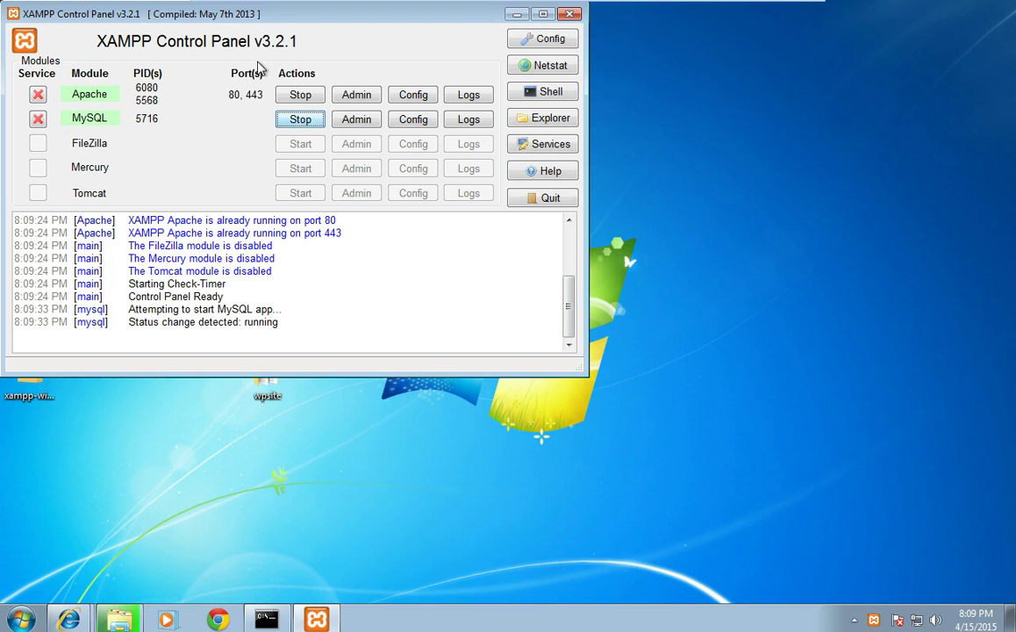
left_click_drag(238, 24, 510, 150)
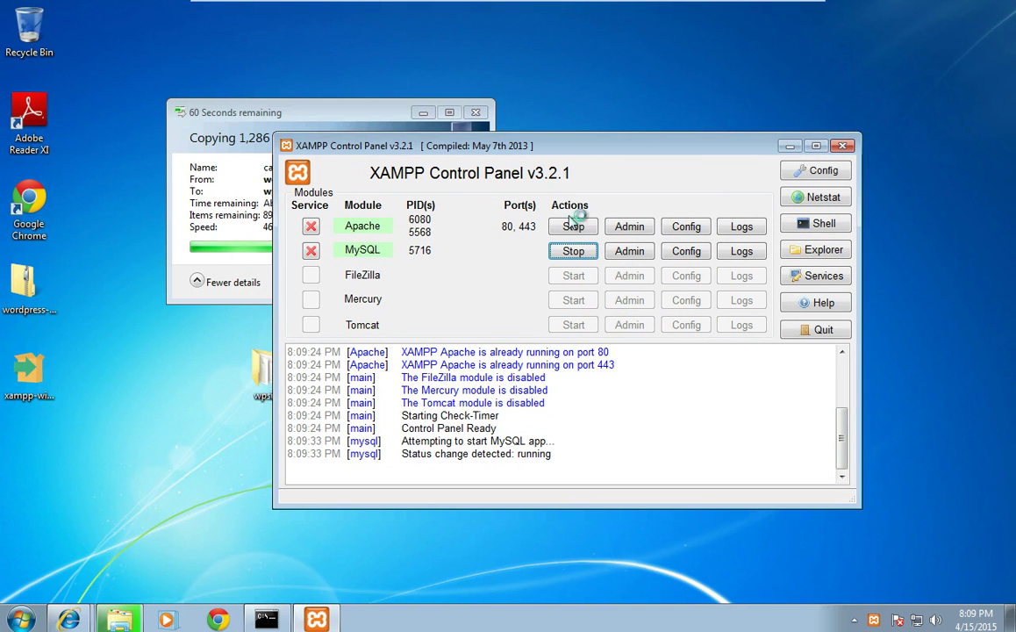
left_click(678, 252)
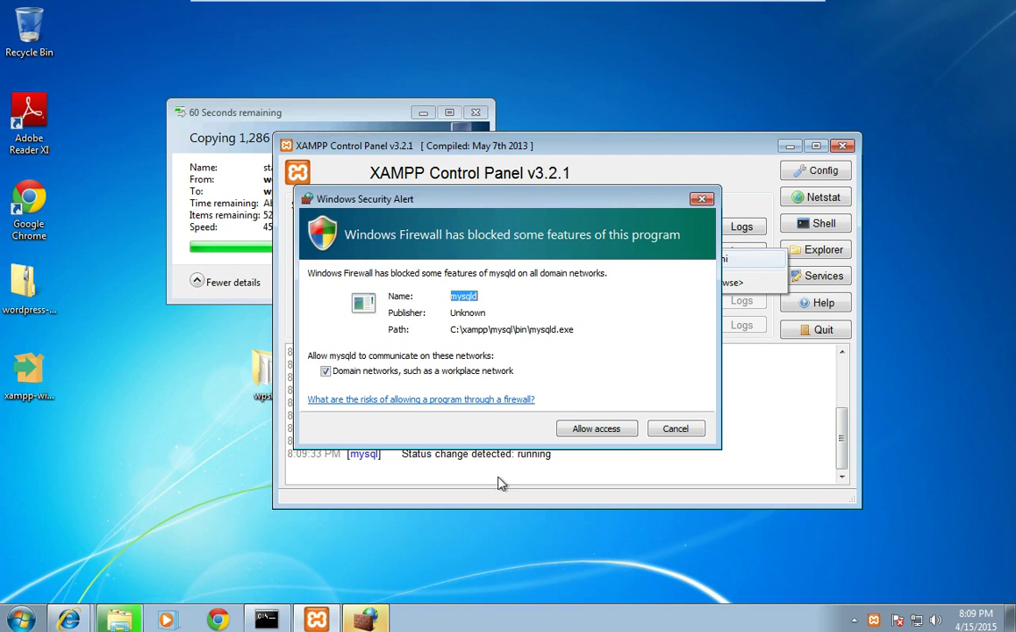
left_click(579, 428)
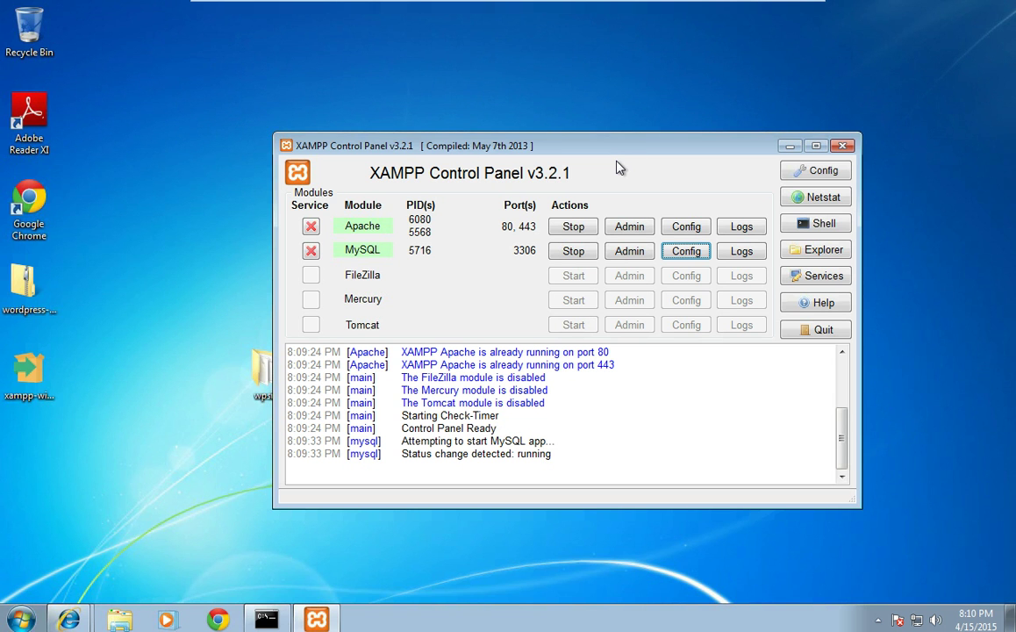
Step: Create the wpsite1 database on phpMyAdmin's Databases page via MySQL's Admin button
left_click(618, 254)
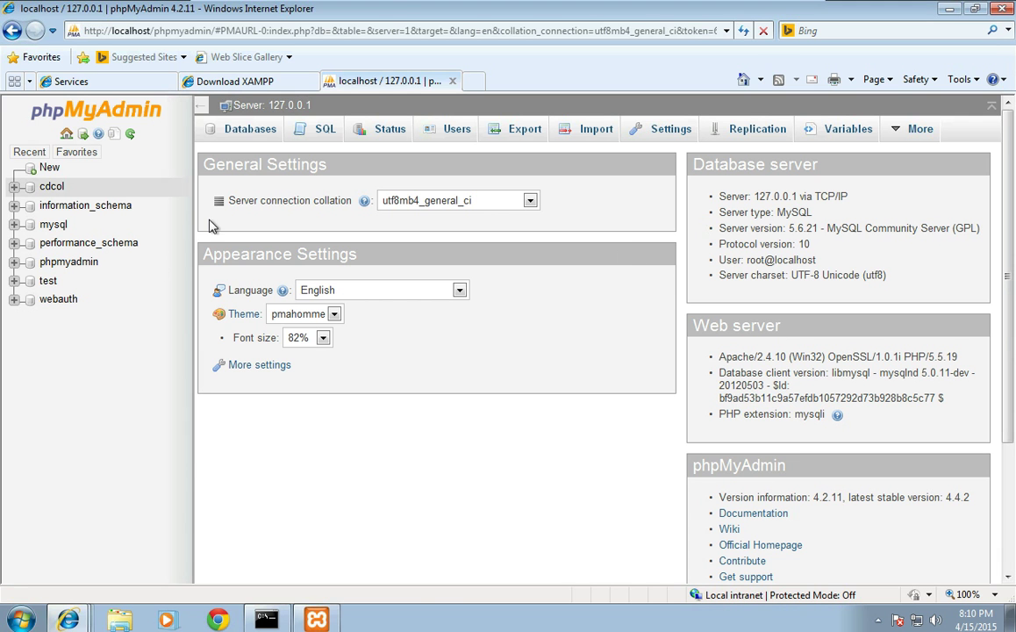
left_click(246, 137)
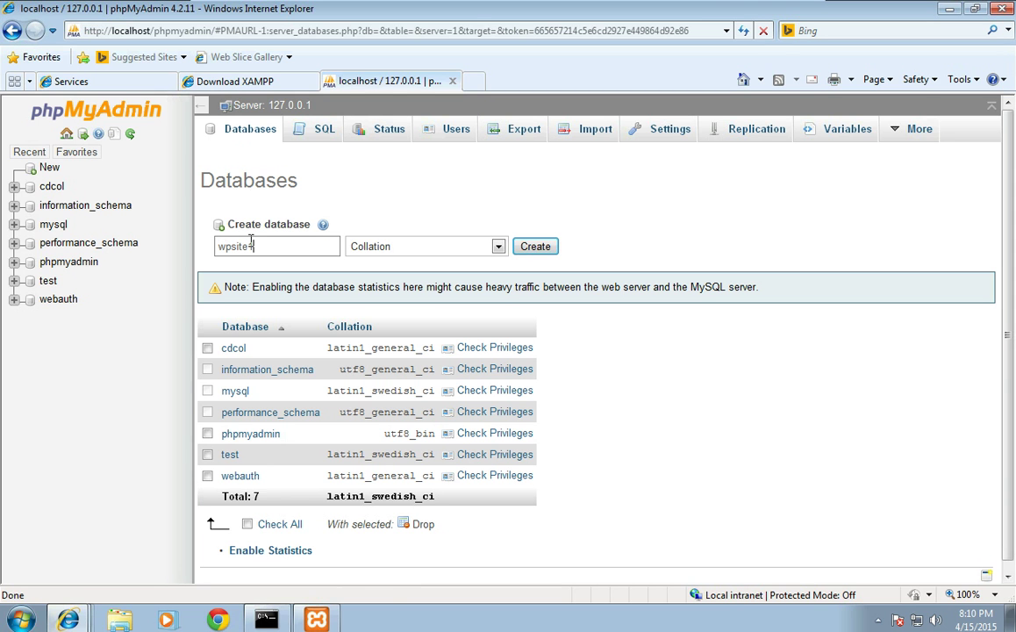
left_click(550, 249)
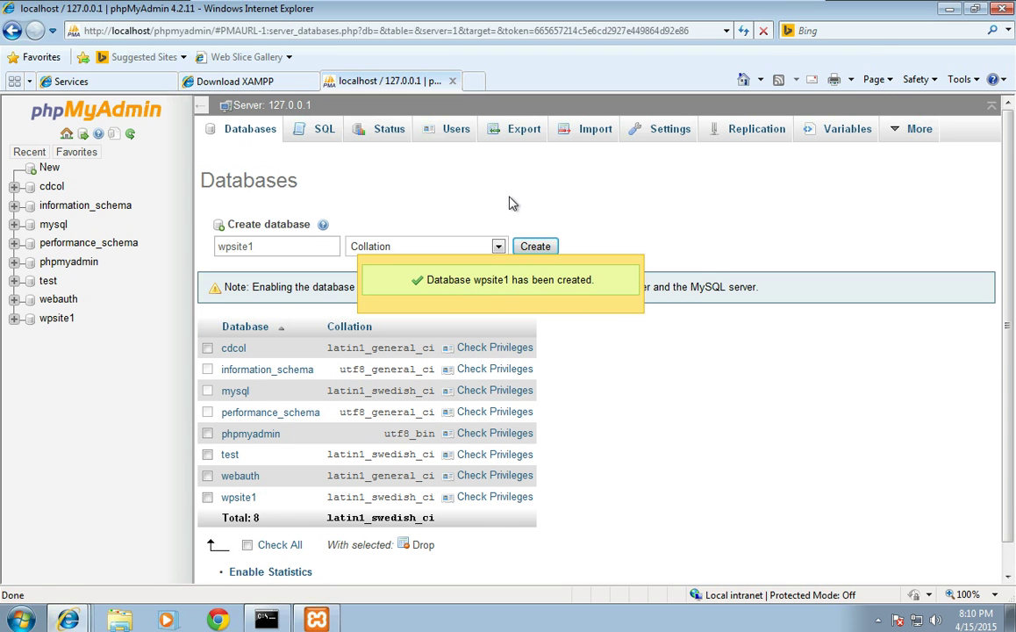
left_click(316, 621)
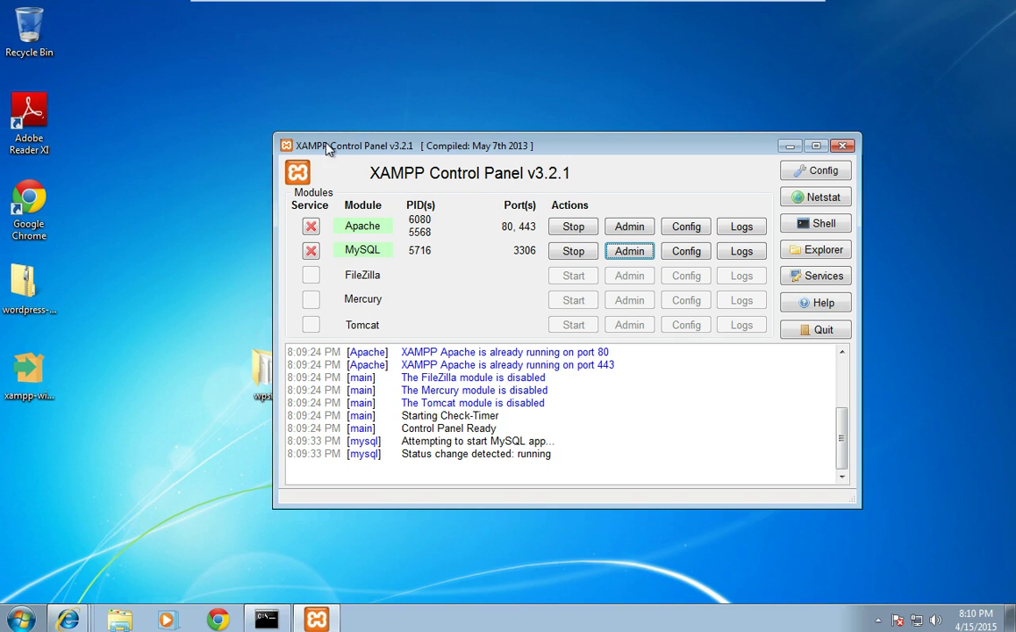
Step: Check the wpsite desktop folder's contents and copy the folder
left_click_drag(327, 150, 428, 116)
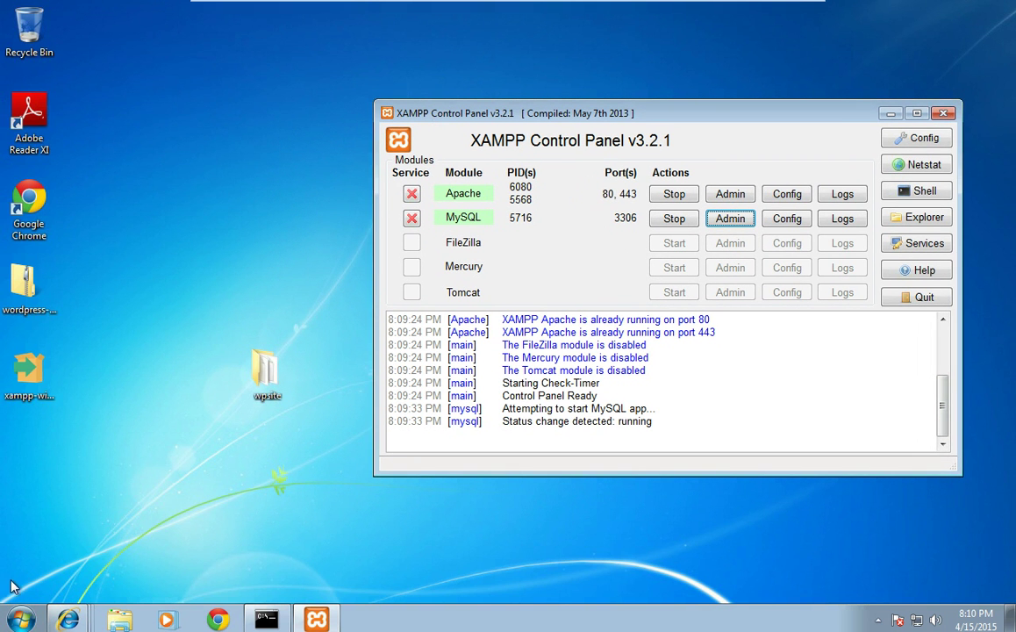
double_click(268, 374)
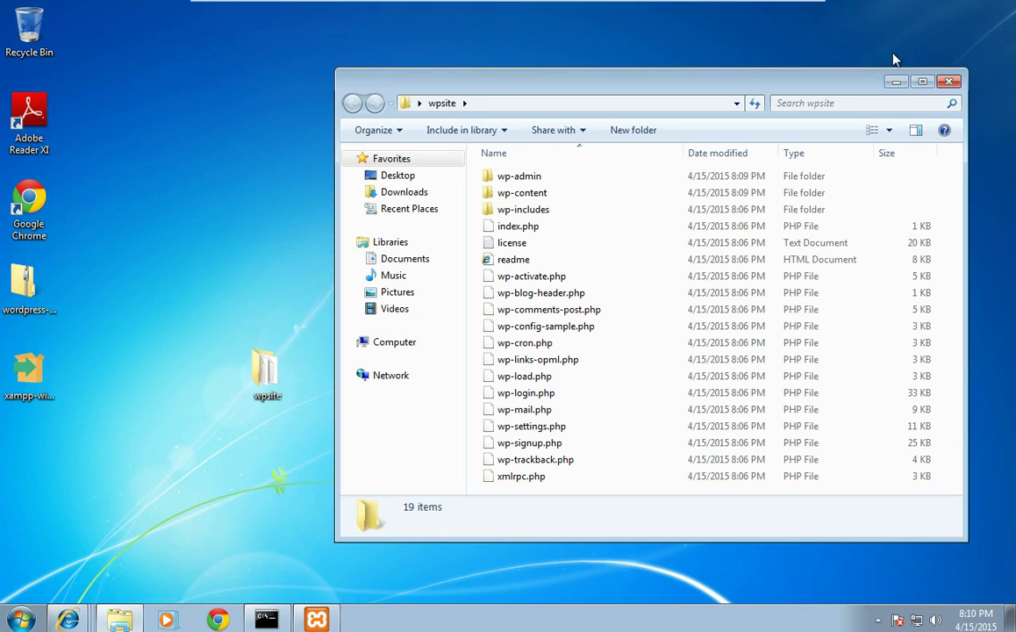
left_click(896, 81)
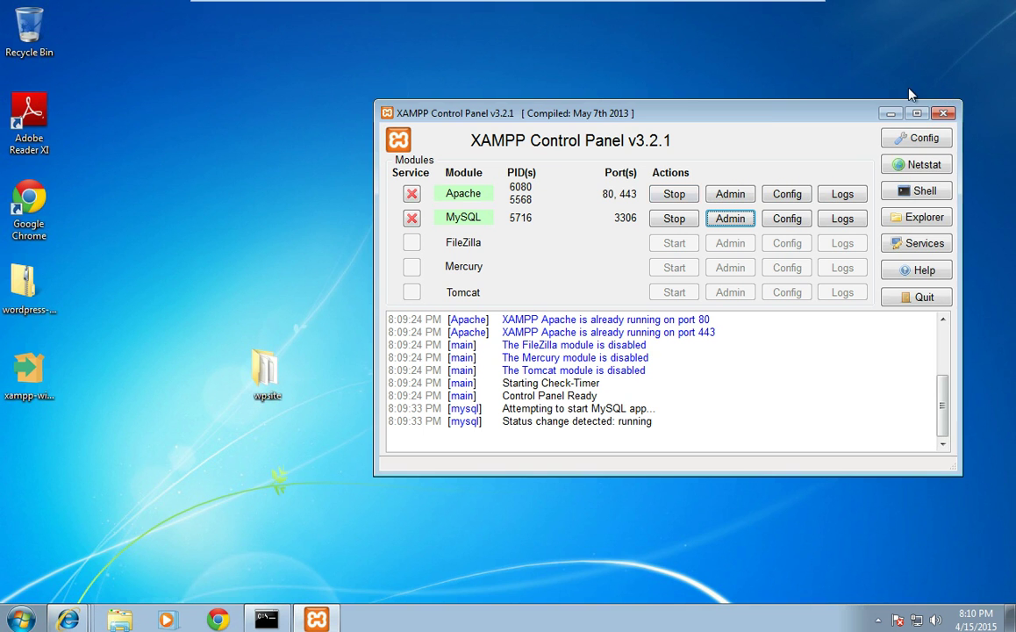
left_click(269, 374)
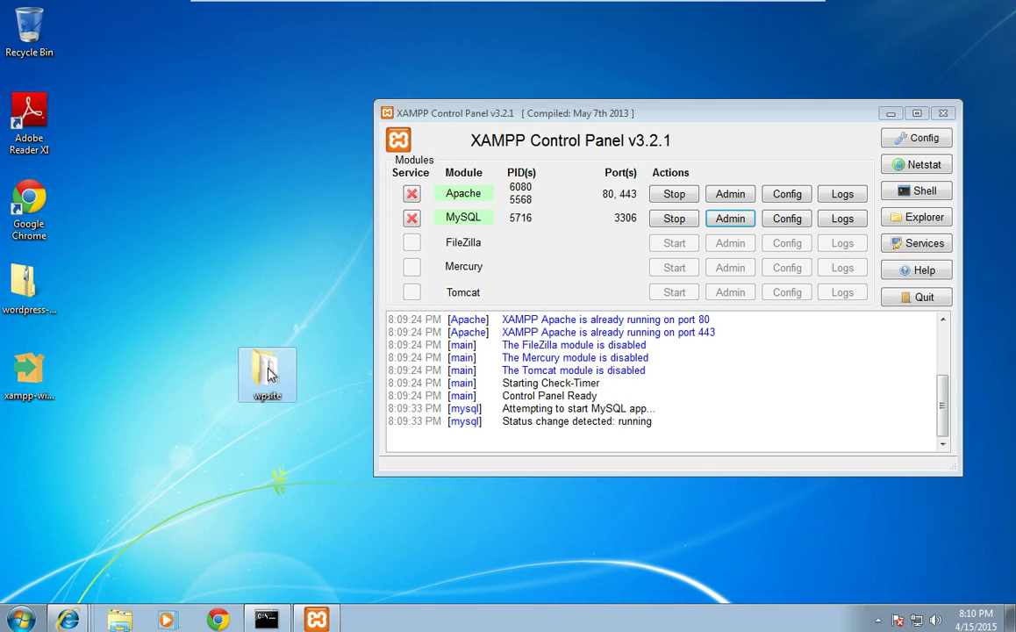
right_click(269, 373)
left_click(302, 505)
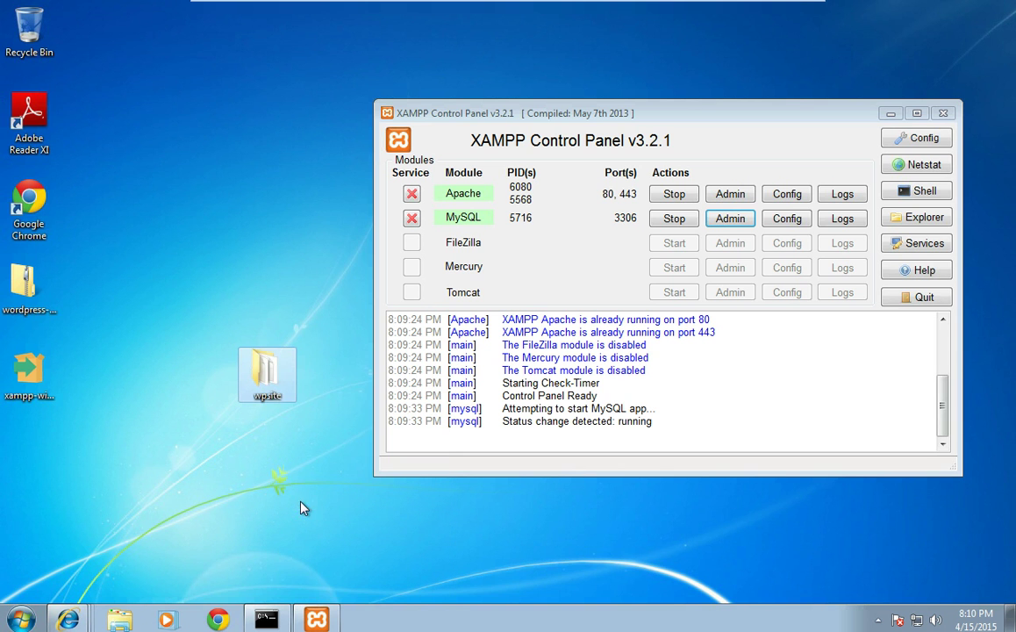
Step: Paste the wpsite folder into C:\xampp\htdocs
left_click(121, 619)
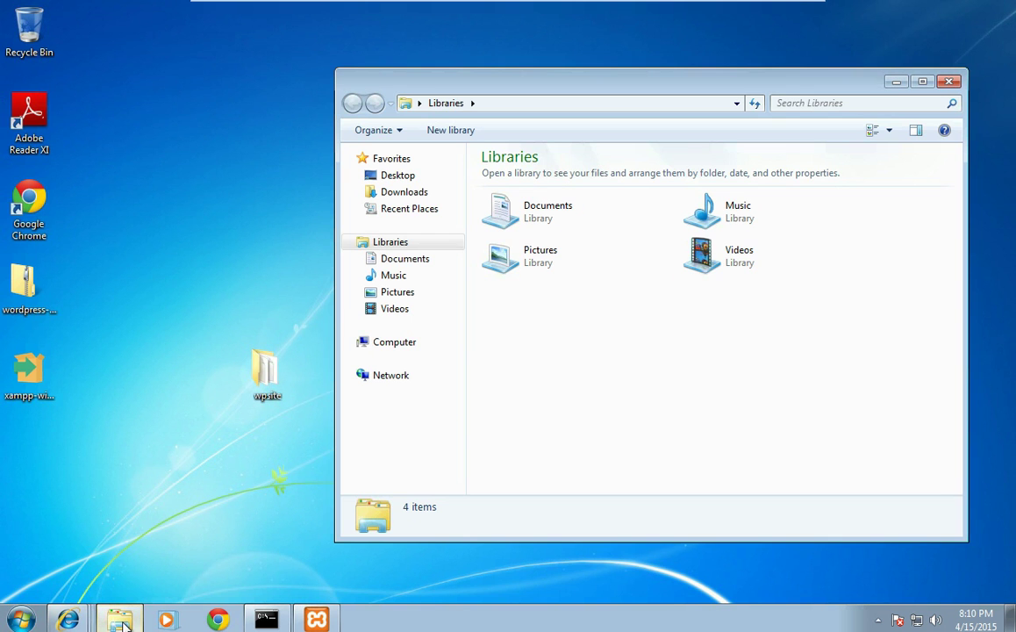
left_click(382, 346)
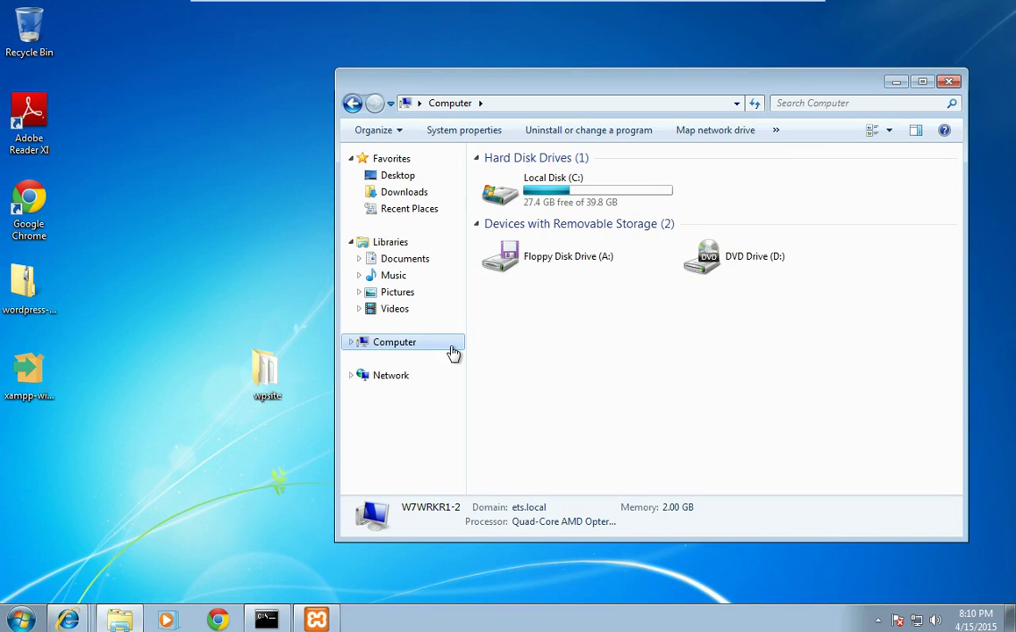
double_click(503, 191)
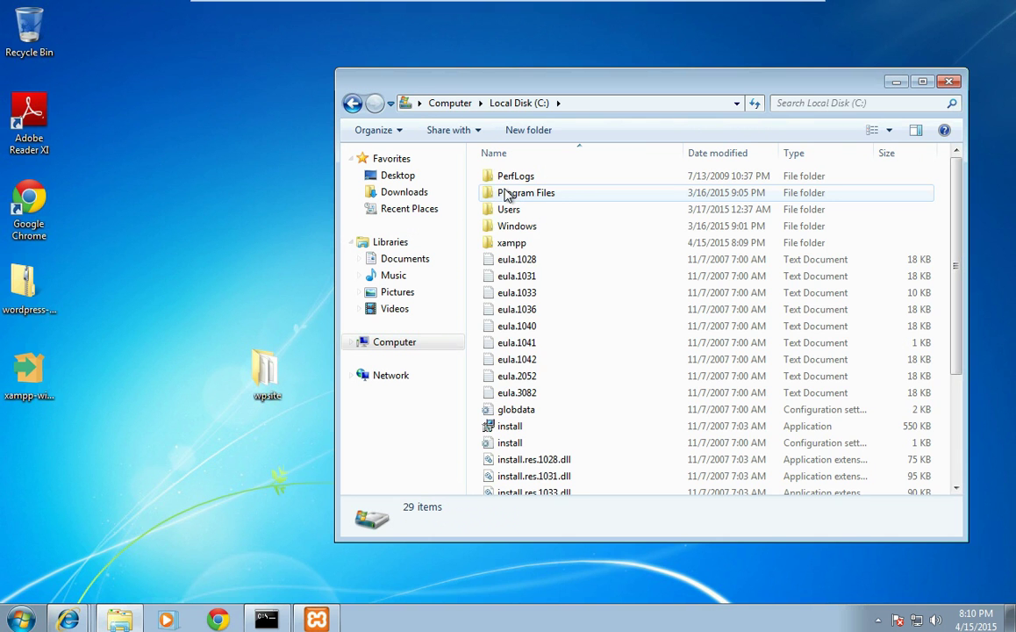
double_click(507, 241)
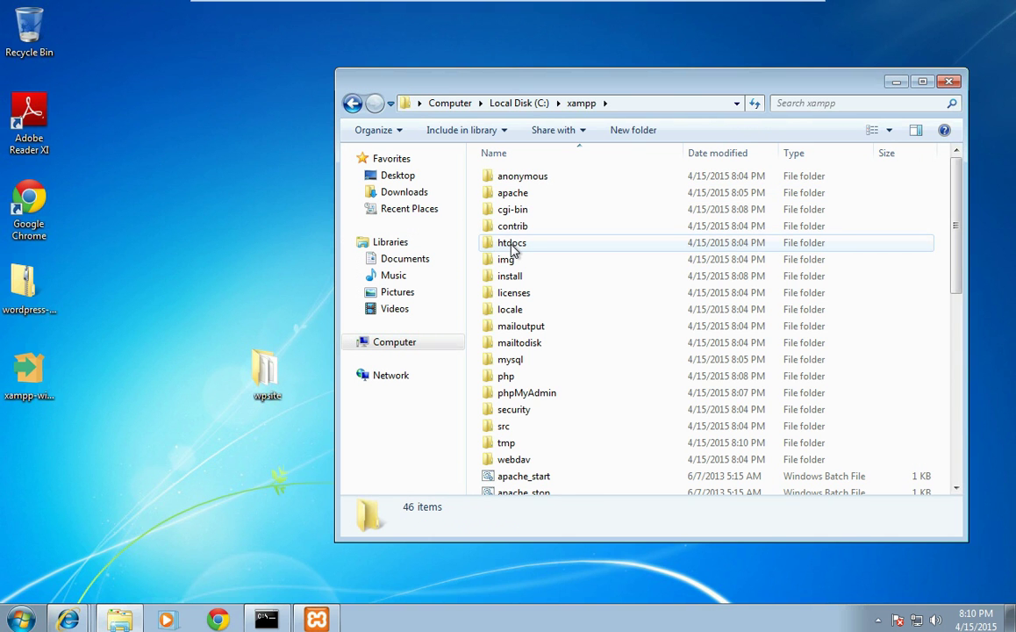
double_click(516, 243)
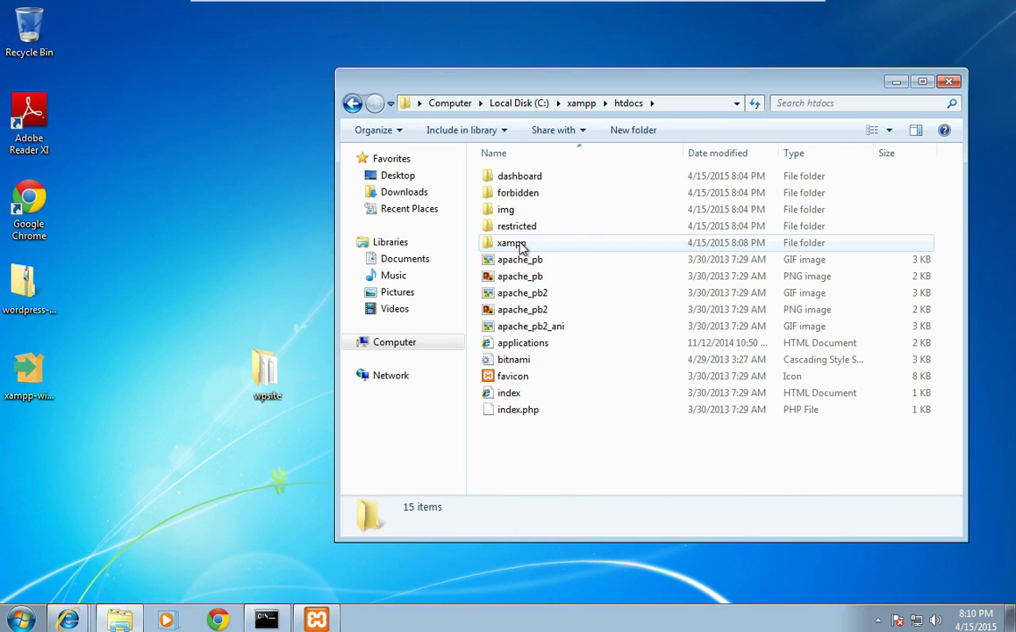
right_click(507, 478)
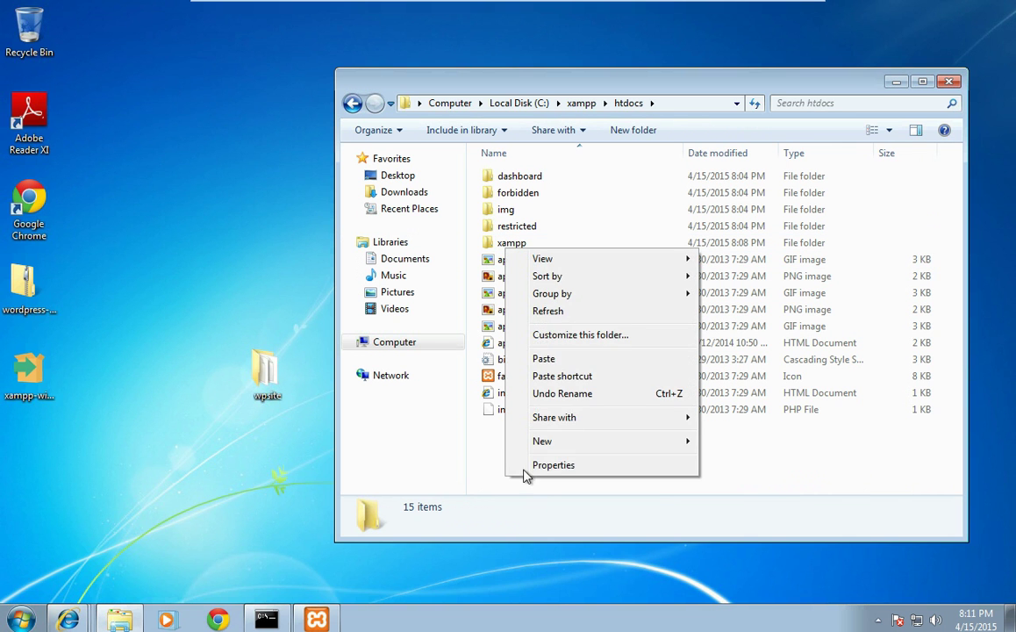
left_click(543, 359)
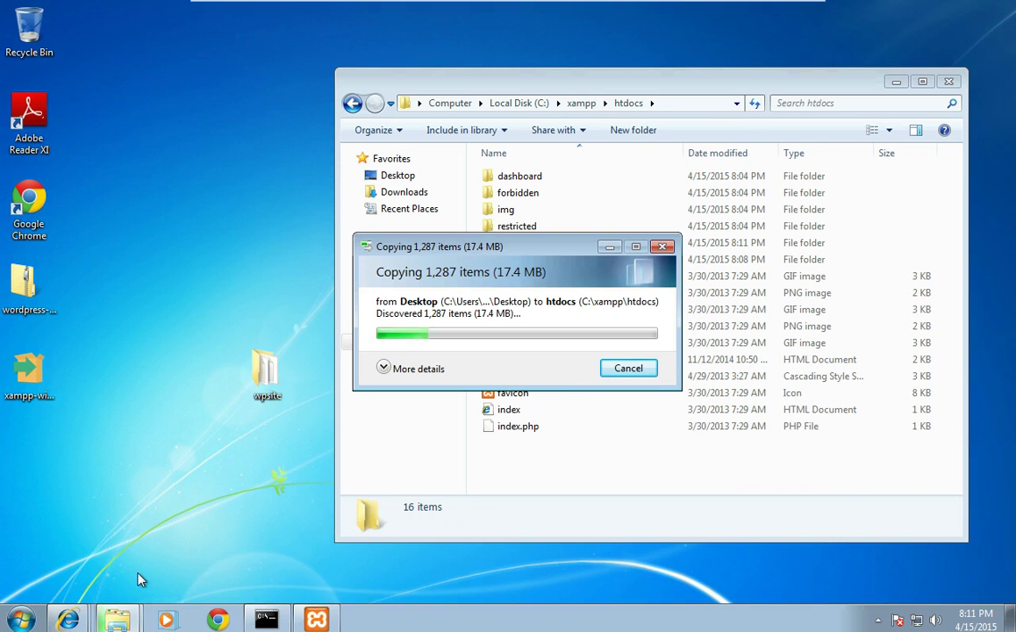
mouse_move(70, 618)
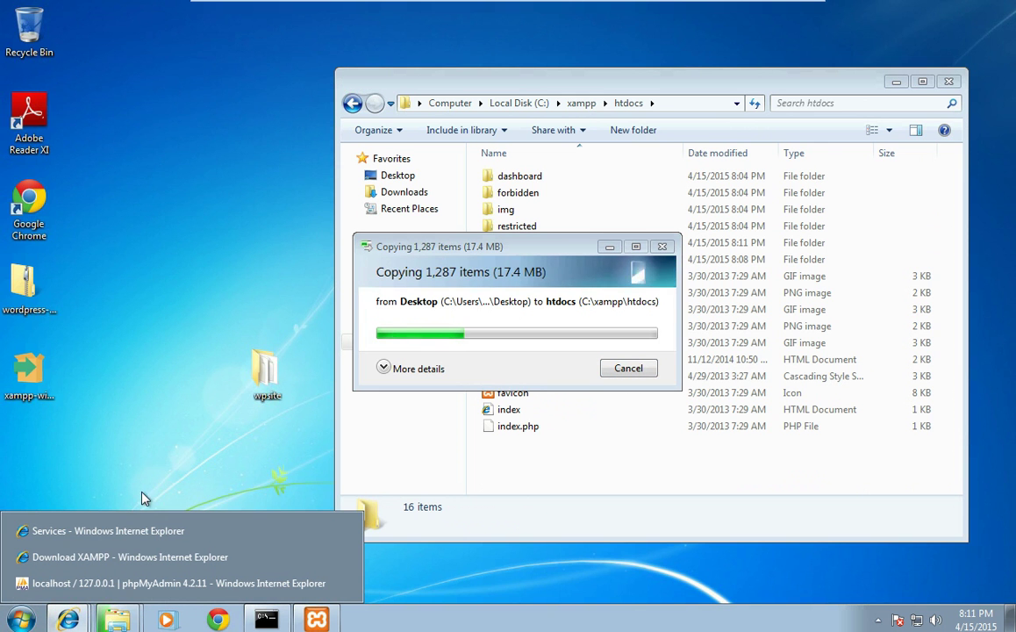
left_click(123, 531)
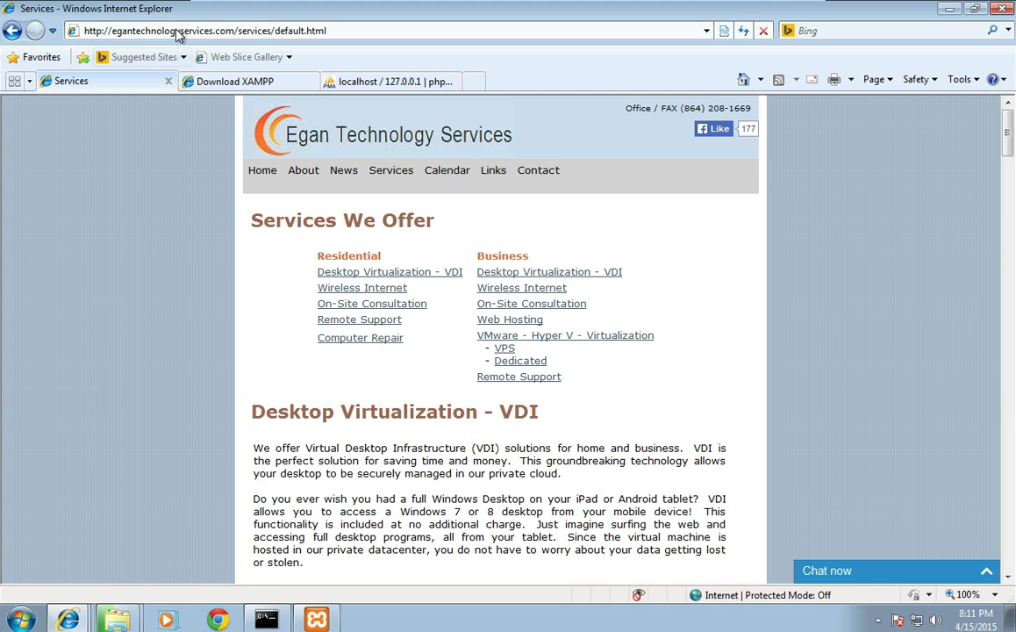
left_click(176, 30)
type("http")
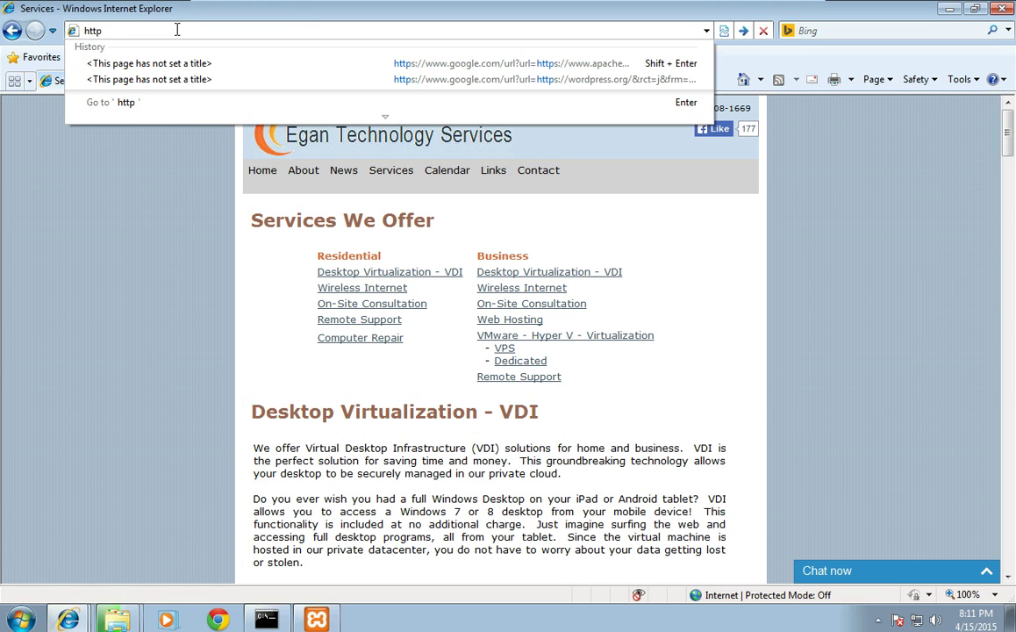
type("://")
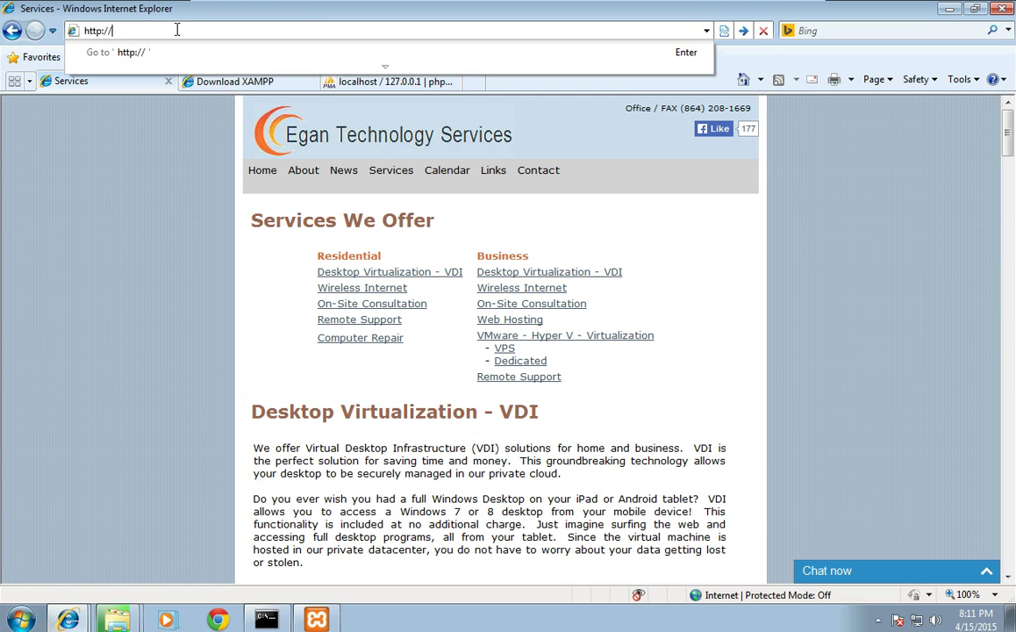
type("localhost")
key("Return")
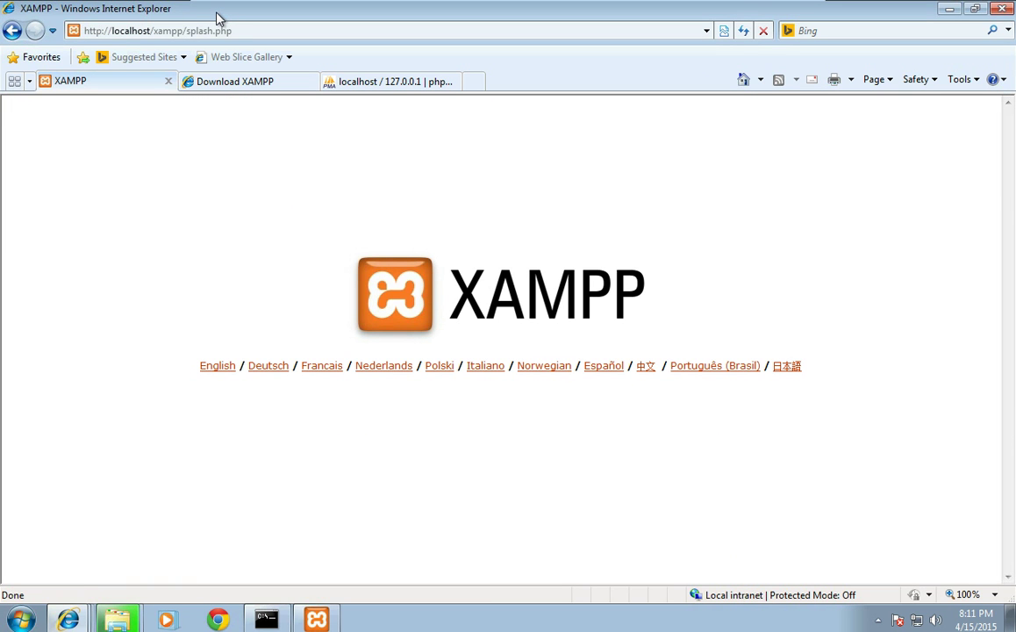
double_click(219, 16)
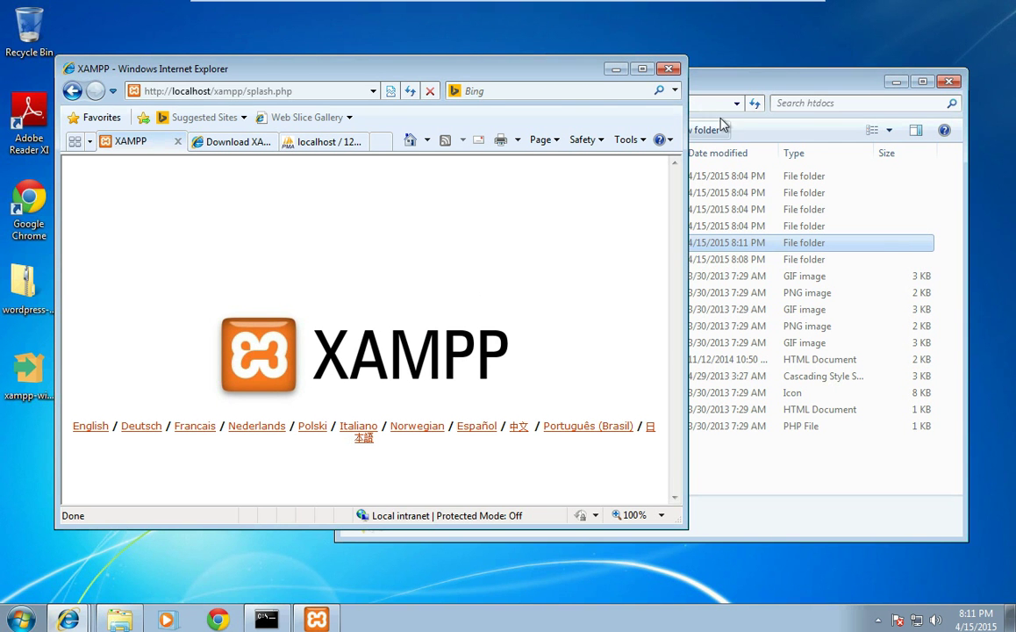
left_click(707, 93)
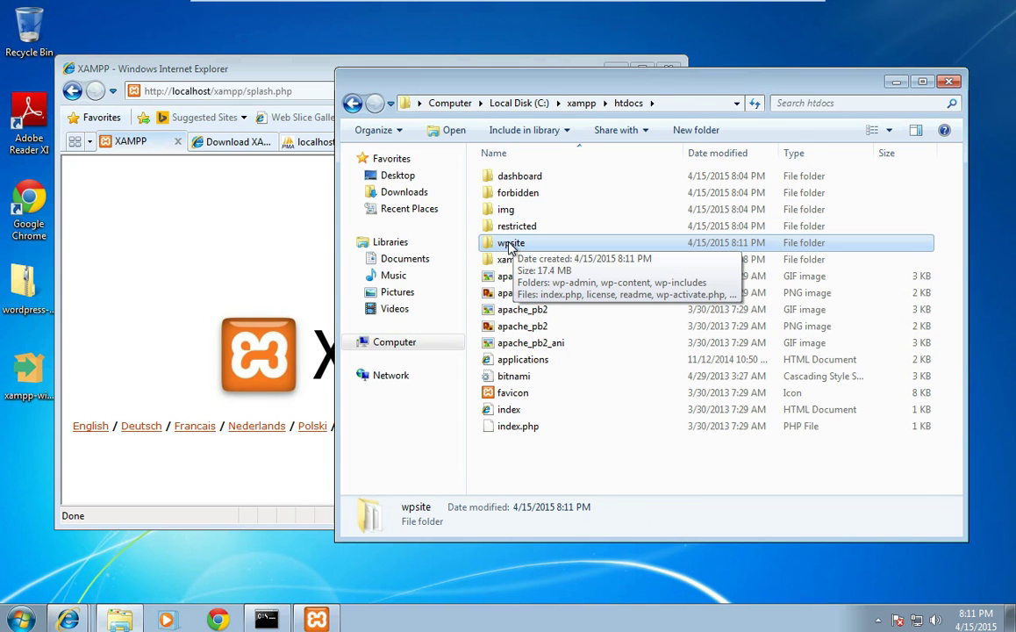
left_click(307, 92)
left_click_drag(213, 91, 338, 94)
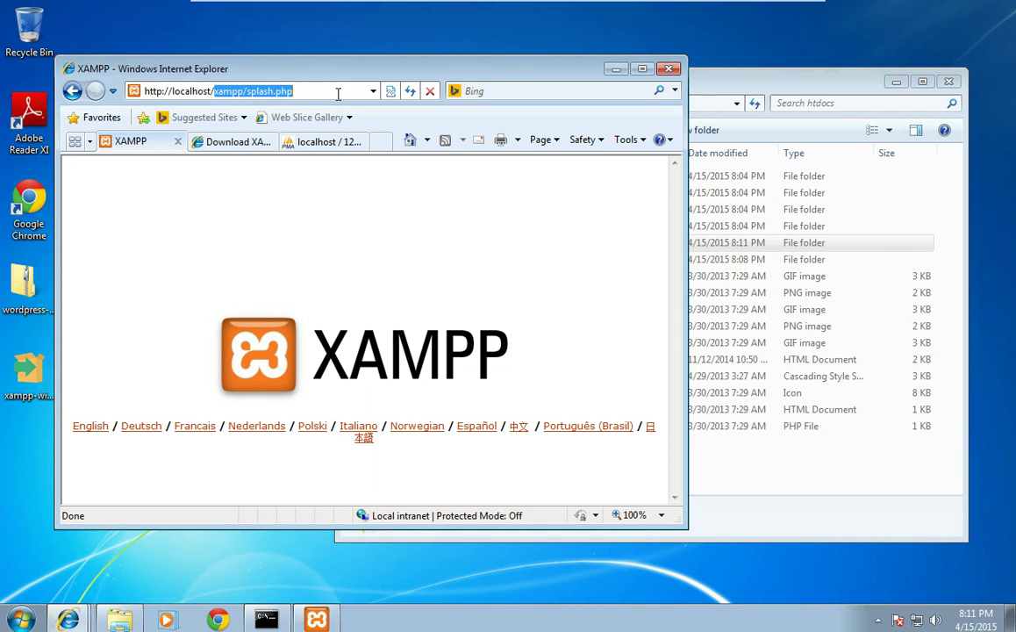
Step: Change the address to localhost/wpsite to launch the WordPress setup
key("BackSpace")
type("w")
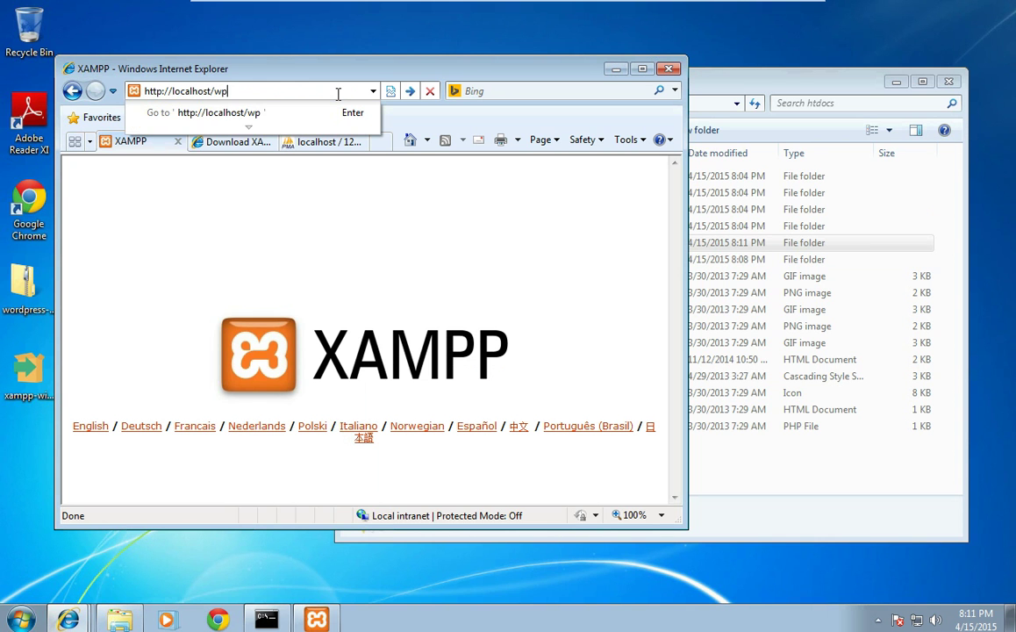
type("psite")
key("Return")
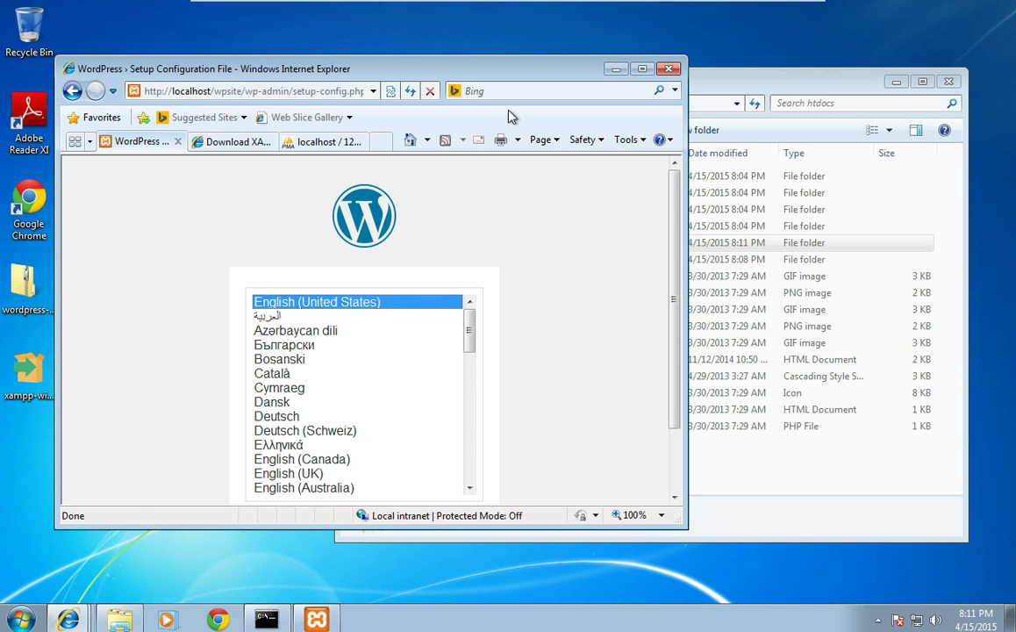
Step: Close the Download XAMPP tab and continue setup with English (United States)
double_click(460, 74)
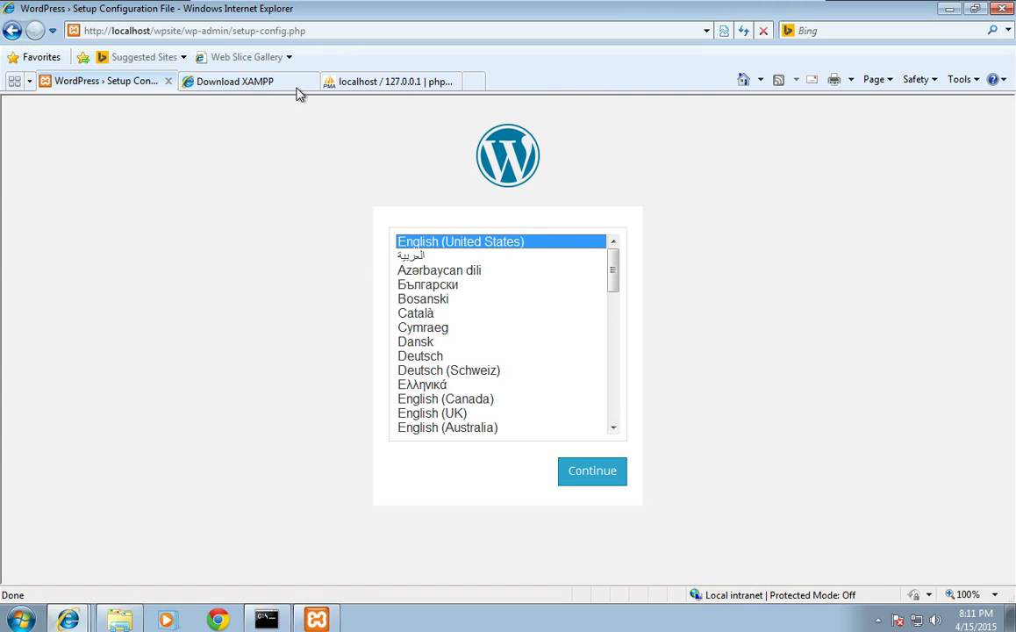
left_click(298, 81)
left_click(311, 81)
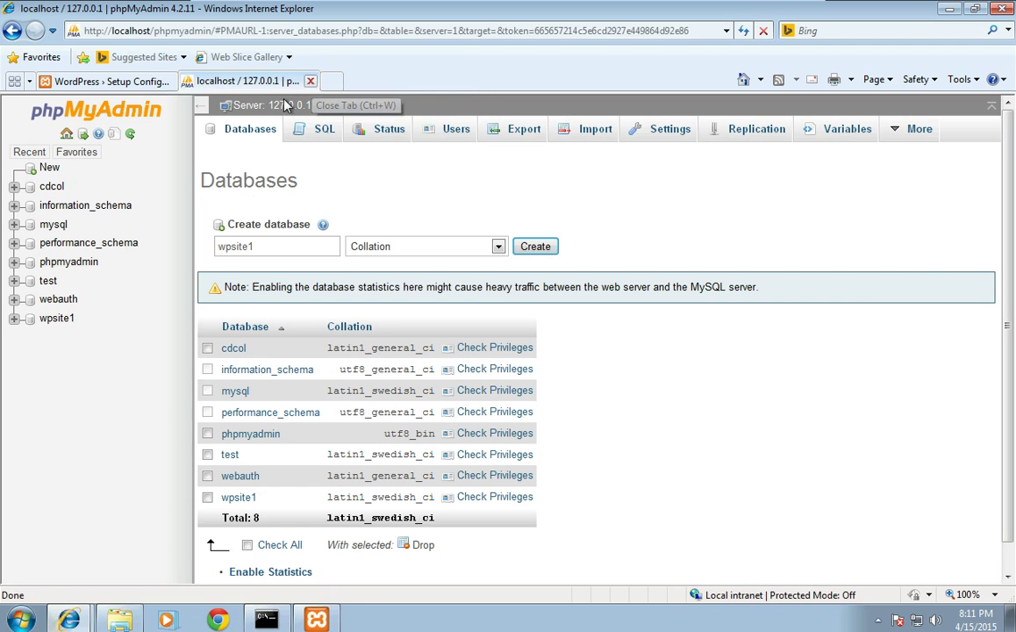
left_click(136, 81)
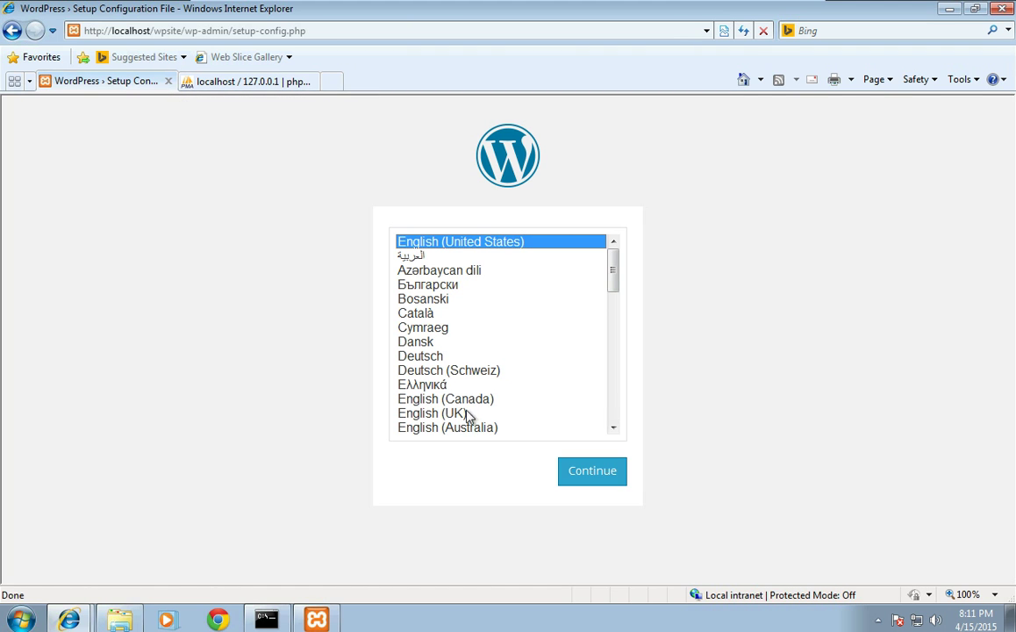
left_click(586, 477)
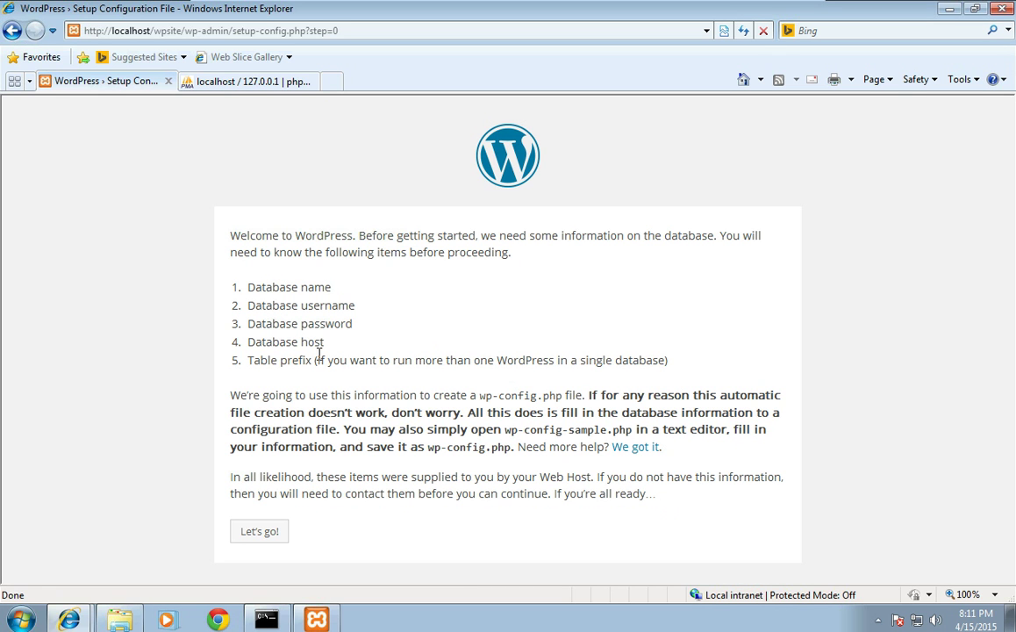
Step: Submit database name wpsite1, user name root and an empty password
left_click(243, 537)
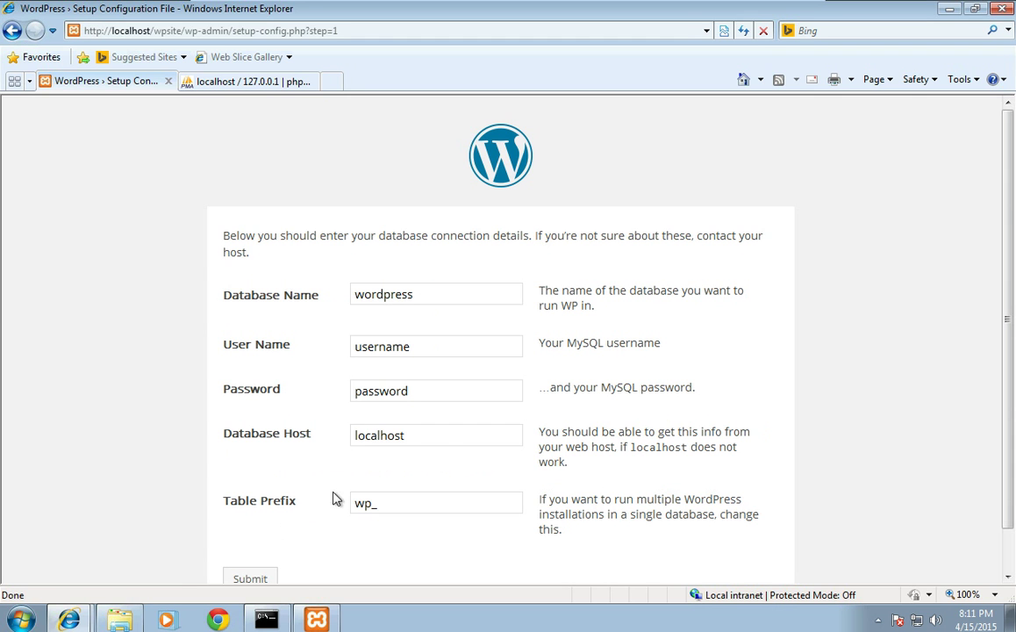
left_click(229, 82)
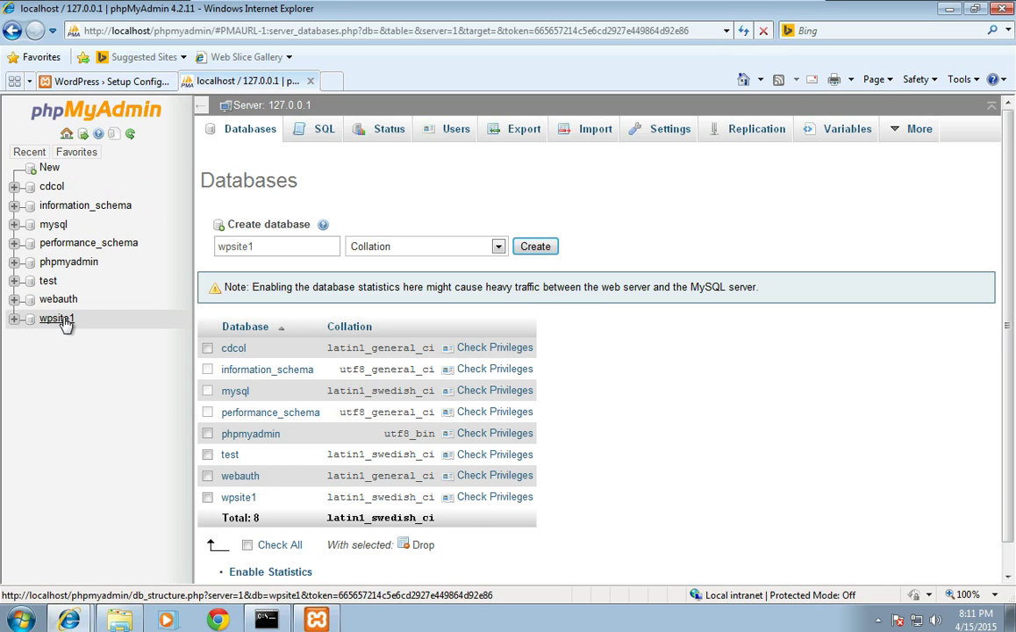
left_click(123, 83)
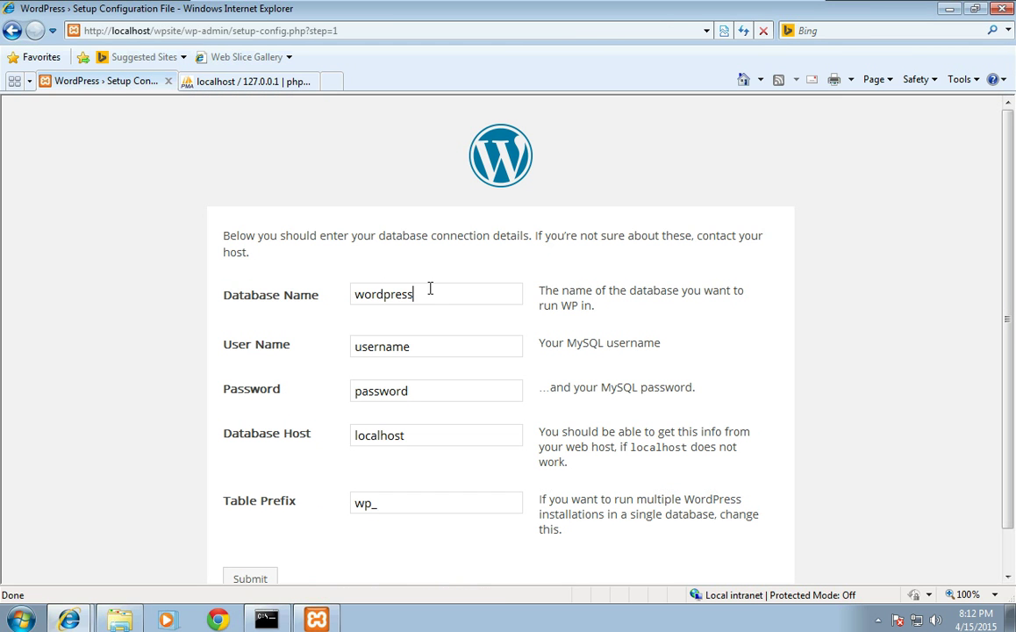
left_click_drag(429, 288, 281, 294)
type("wpsite1")
key("Tab")
type("root")
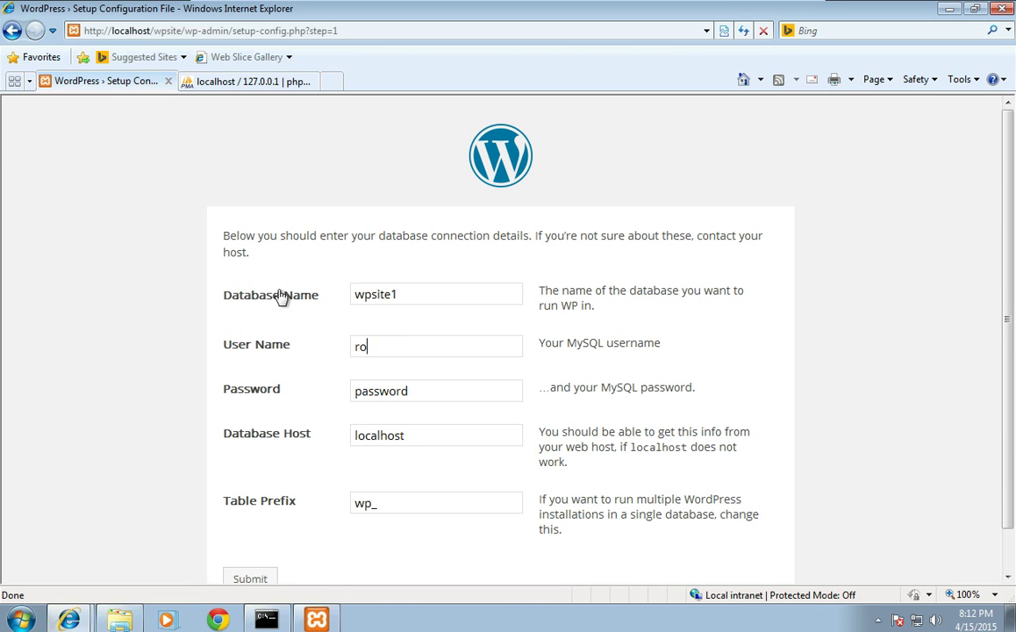
key("Tab")
key("BackSpace")
left_click(261, 579)
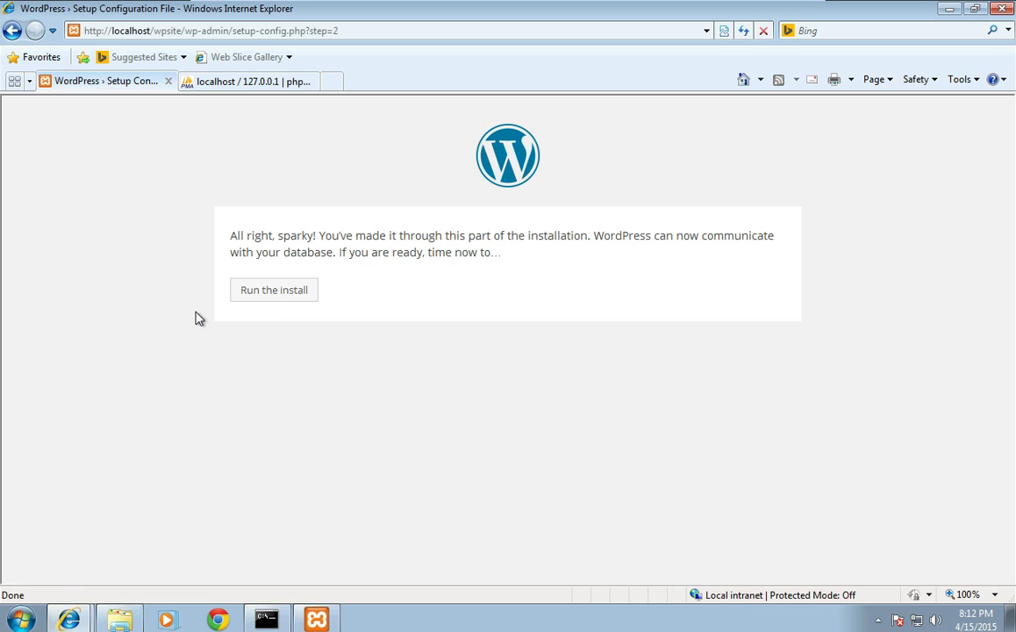
Step: Enter site title 'WP Testing', the admin username, and the password twice
left_click(274, 295)
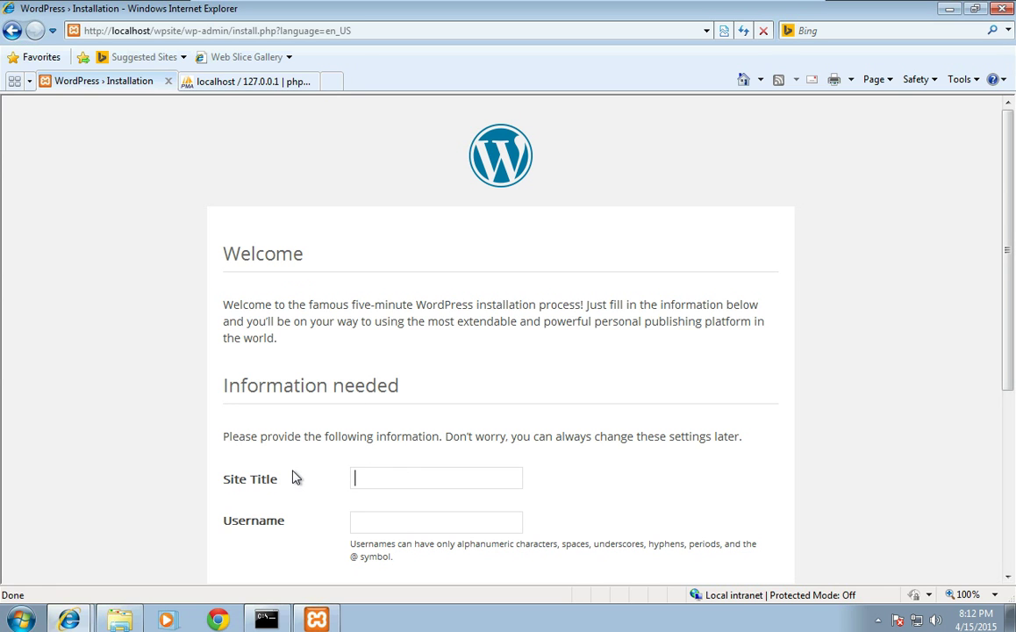
type("WP Testing")
key("Tab")
type("jacob")
key("Tab")
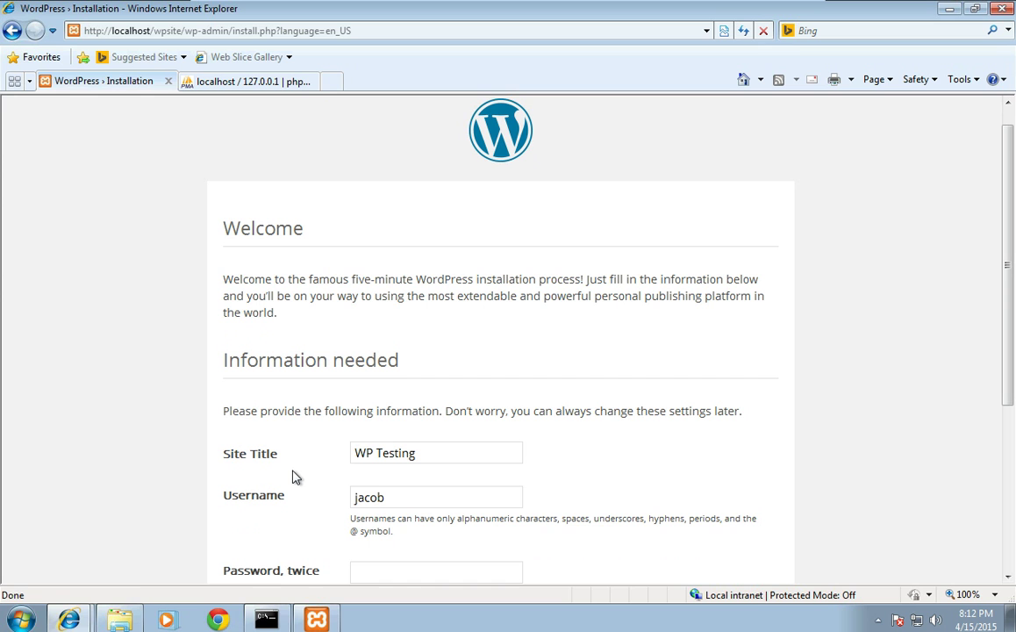
type("********")
key("Tab")
type("******")
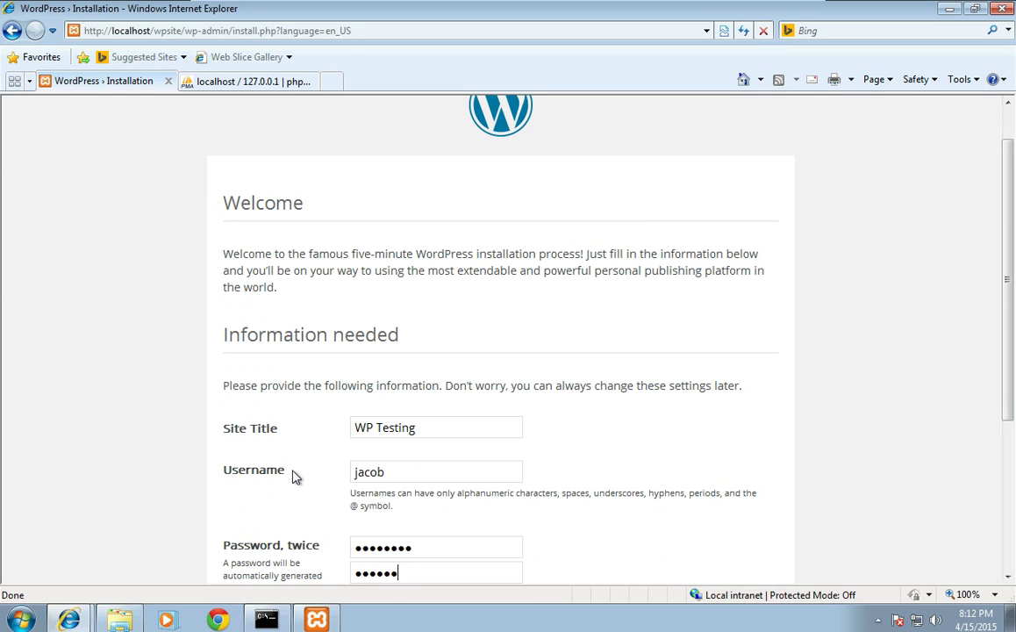
type("**")
Step: Fill in the admin e-mail address and install WordPress
key("Tab")
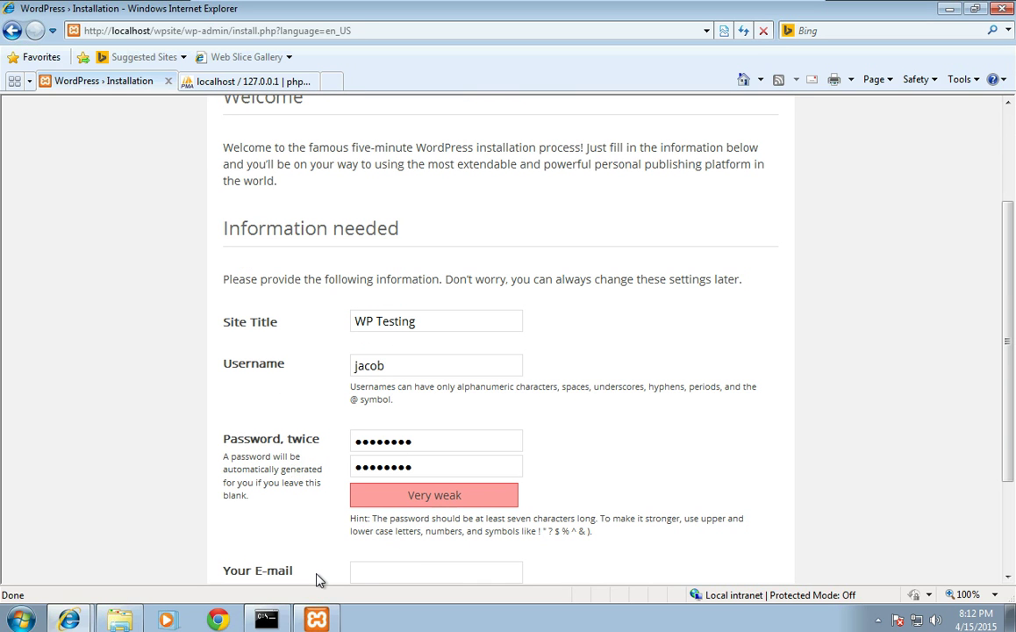
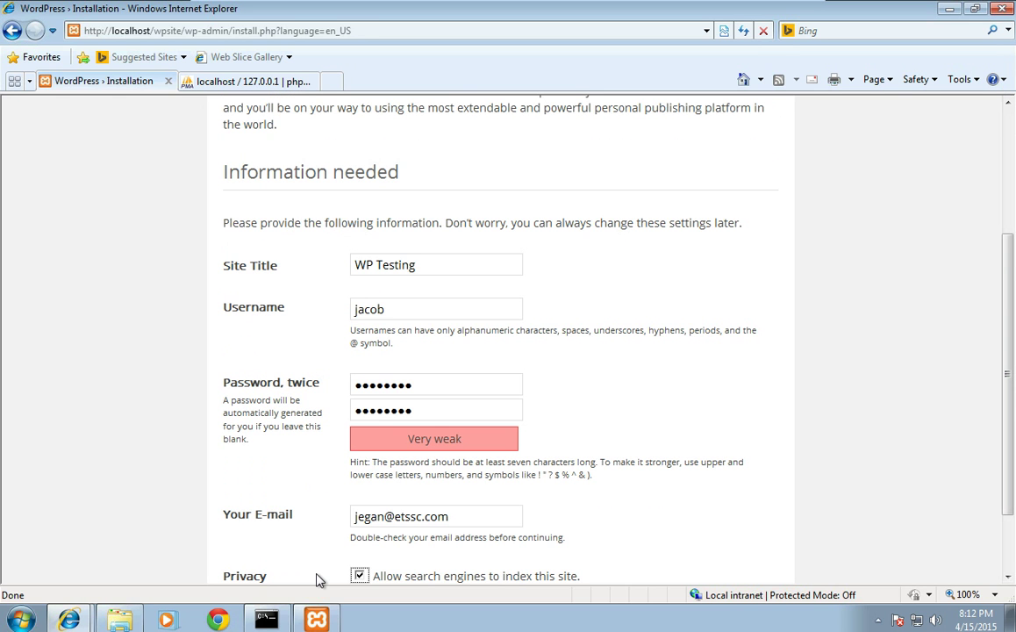
scroll(319, 579, "down", 2)
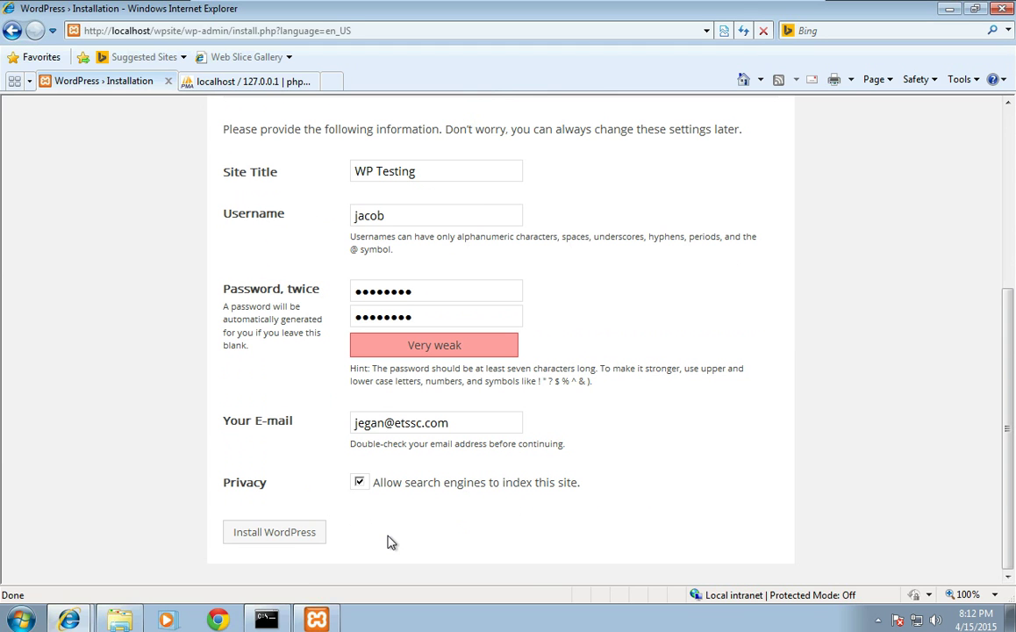
left_click(264, 535)
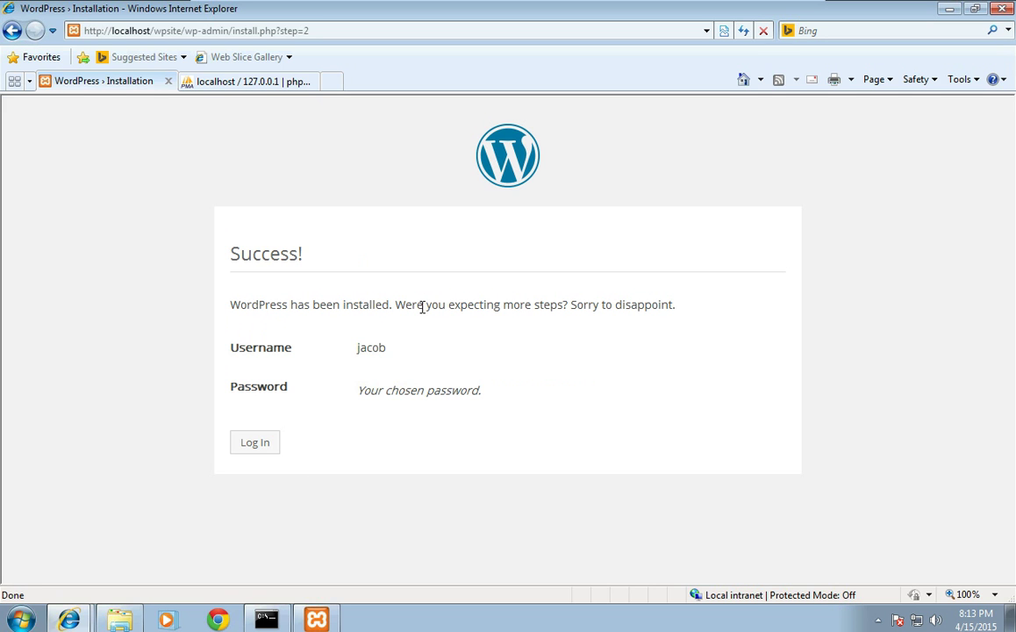
Step: Log in from the Success page with the new admin username and password
left_click_drag(423, 305, 562, 314)
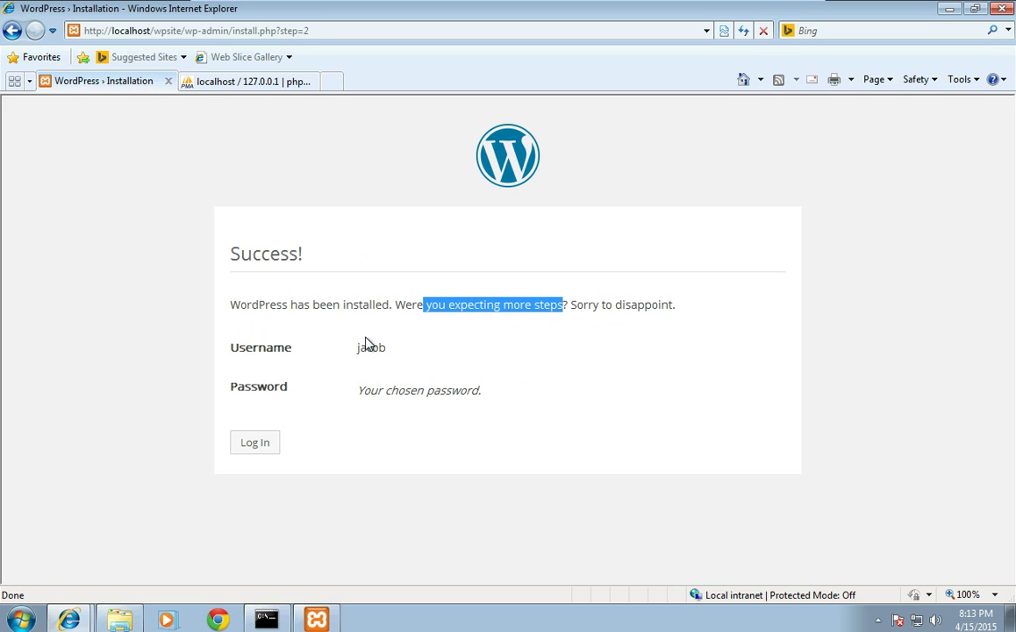
left_click(279, 381)
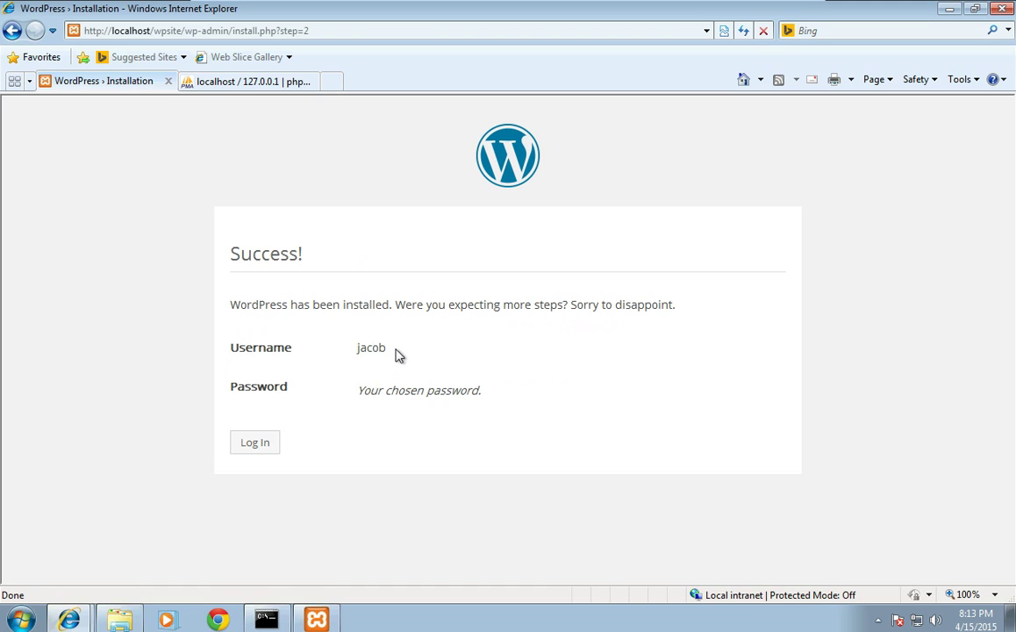
left_click(255, 443)
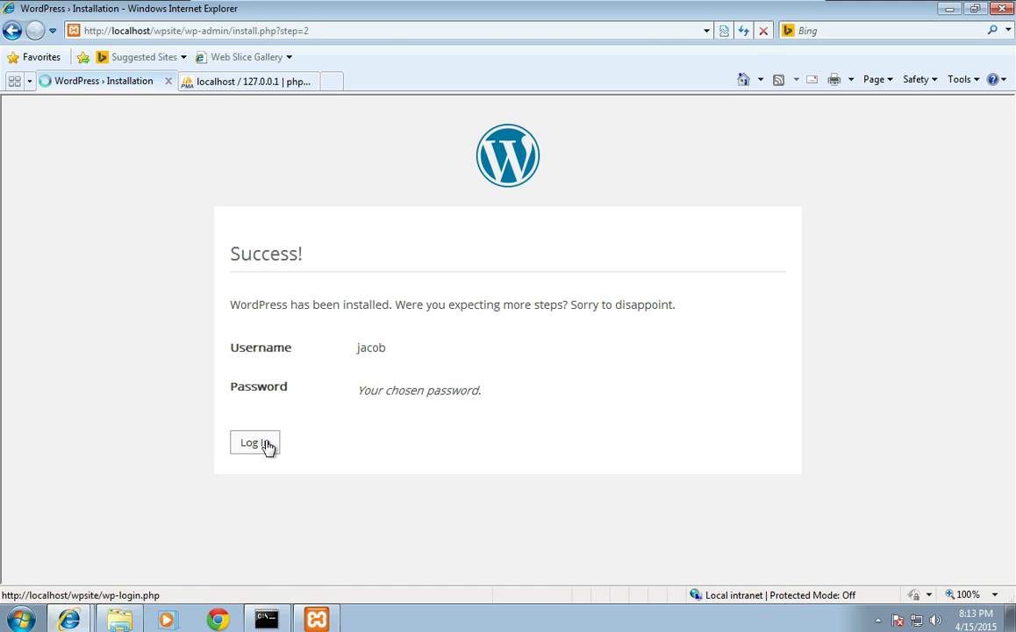
type("jacob")
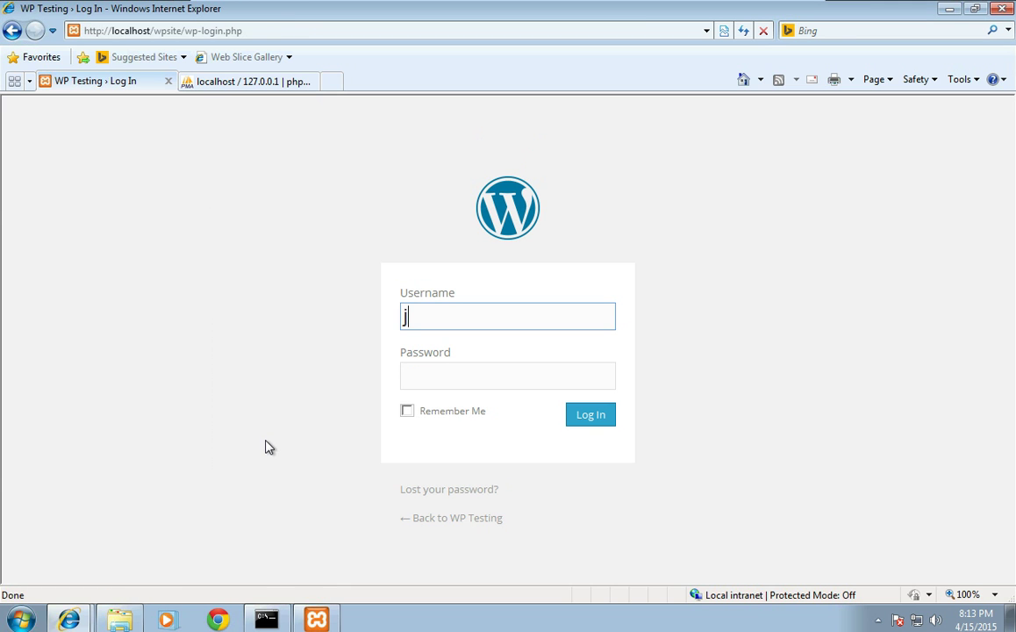
key("Tab")
type("********")
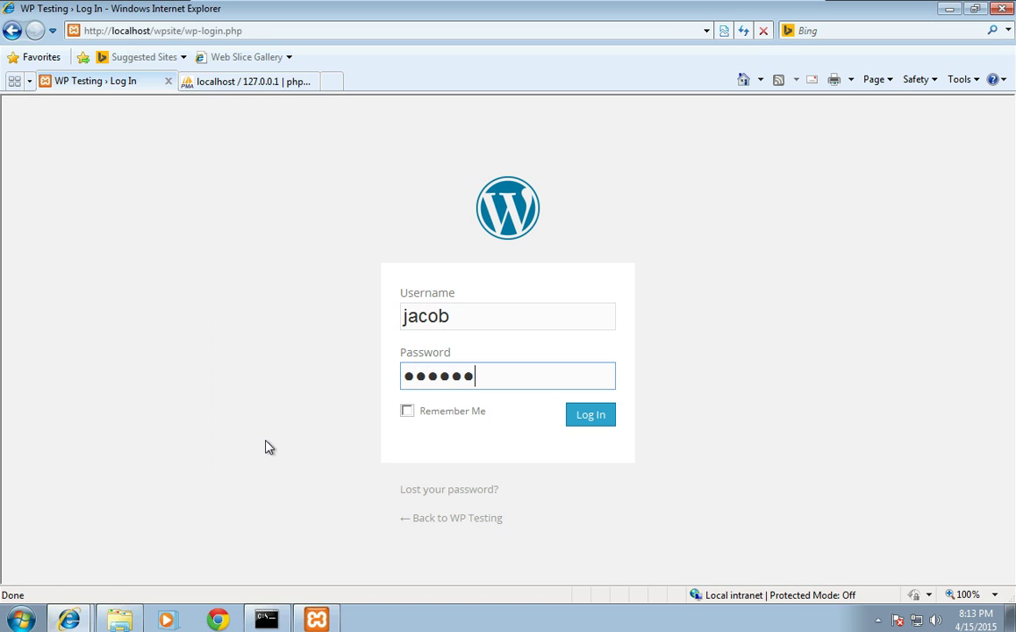
key("Return")
key("Return")
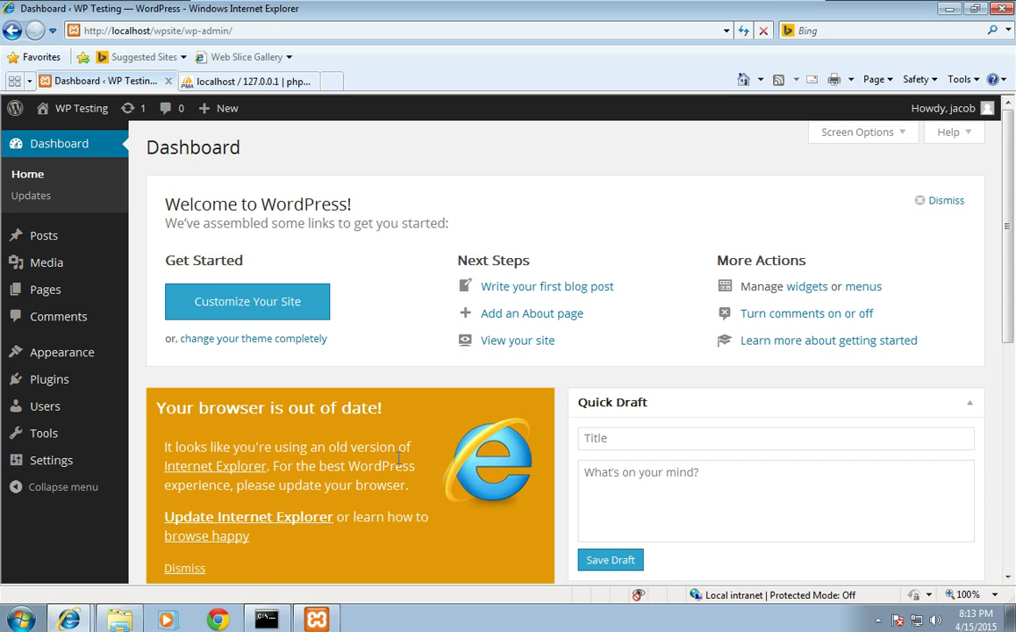
Step: Open etssc.com in a new tab and show the Web Hosting packages under Services
left_click(331, 87)
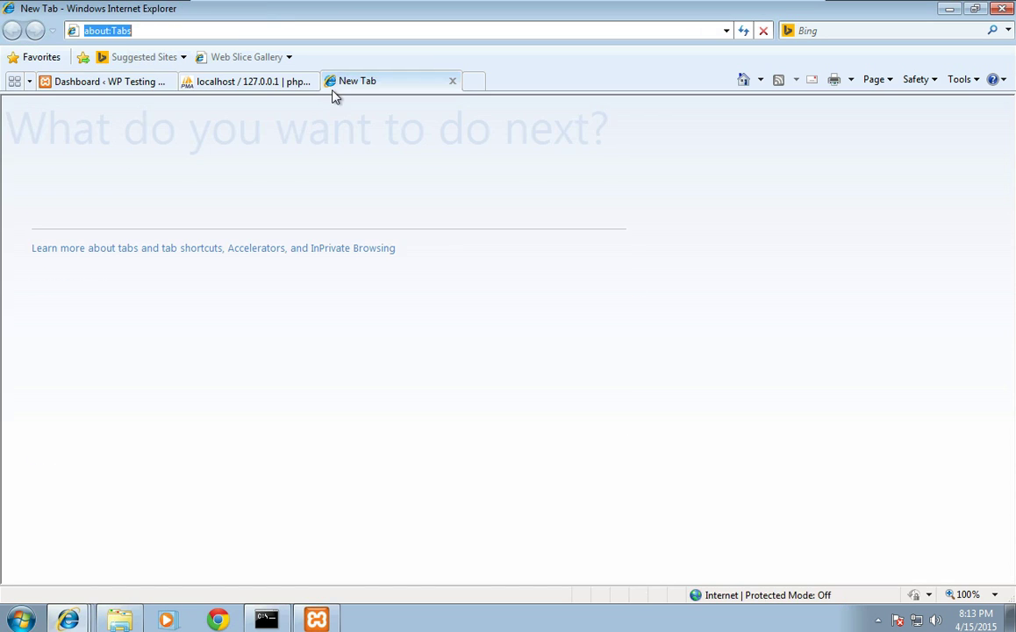
type("etssc")
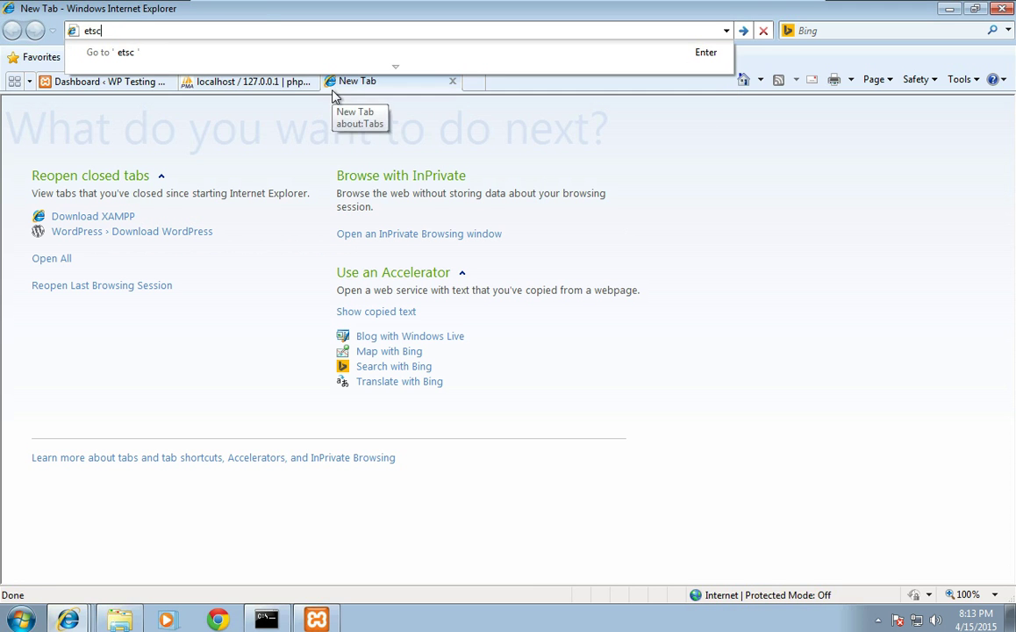
type(".com")
key("Return")
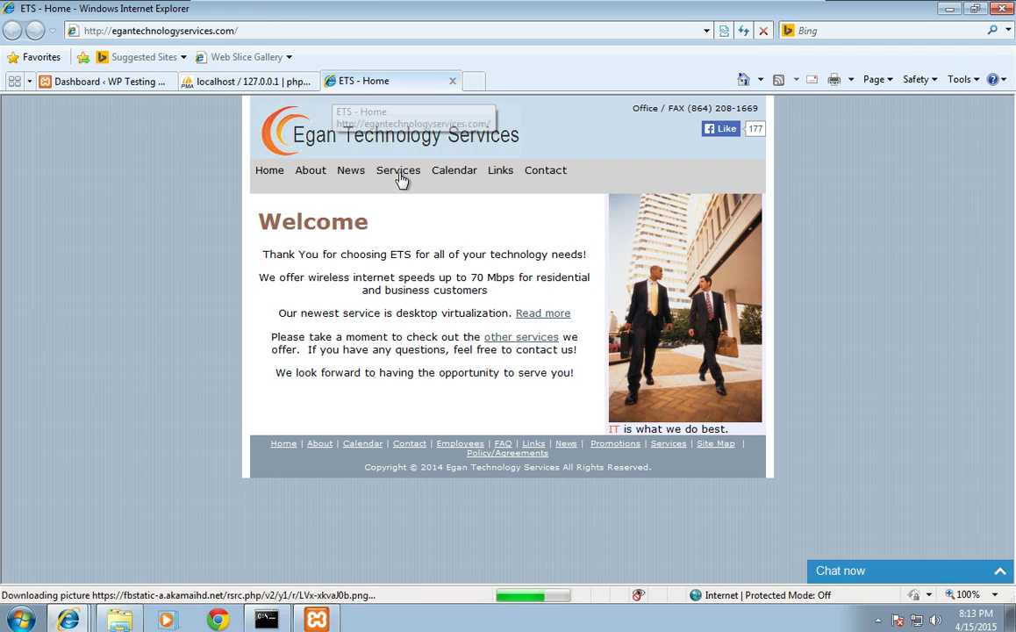
left_click(399, 176)
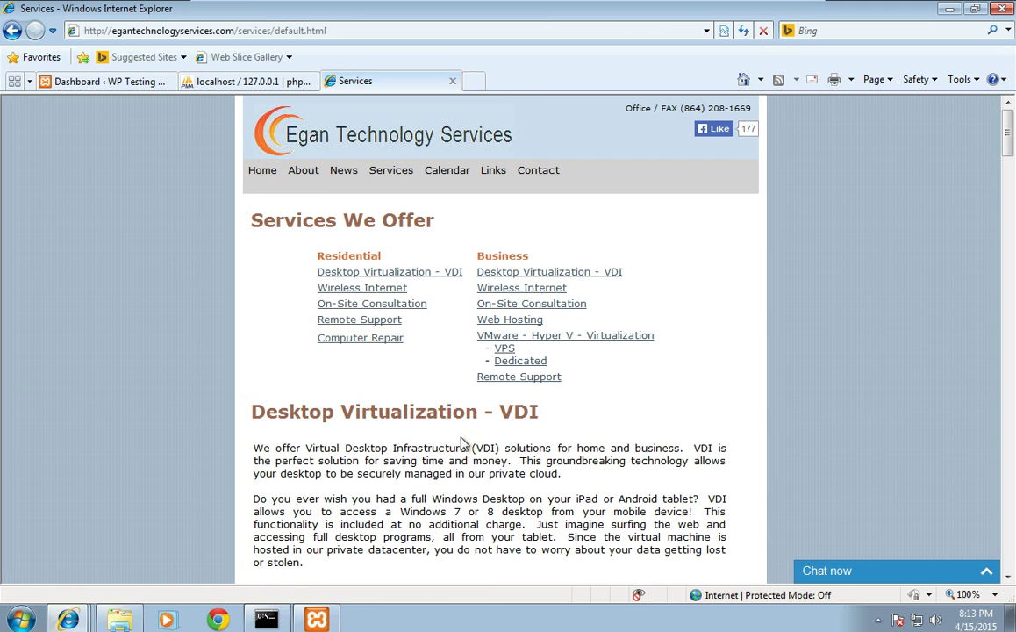
left_click(491, 320)
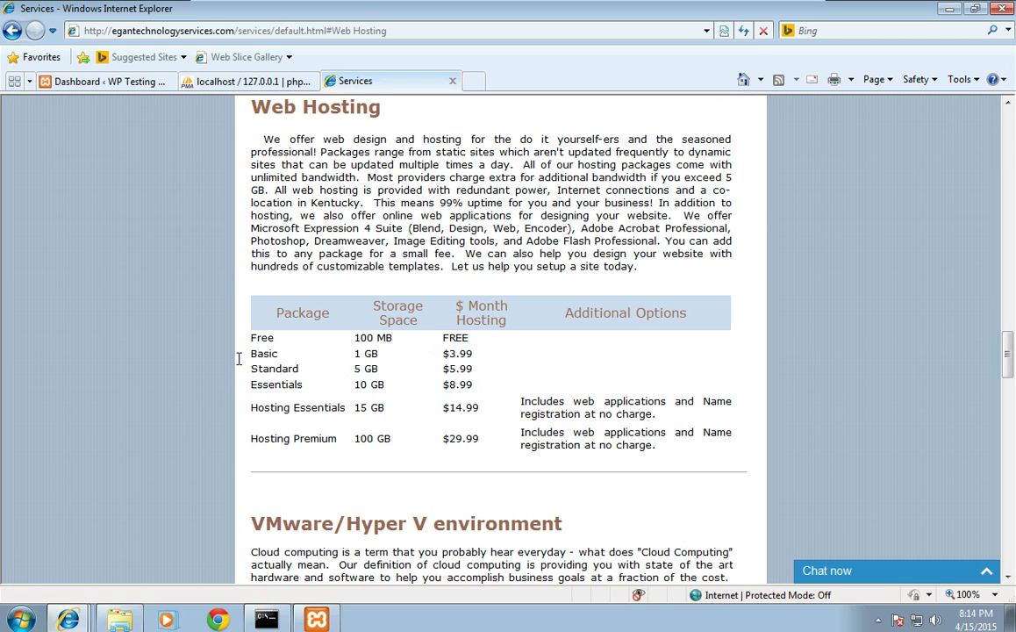